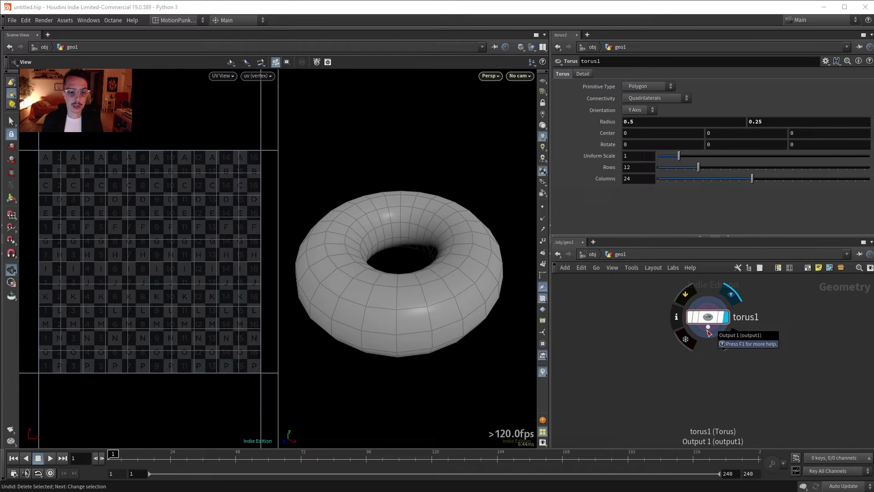
- Add a Labs Auto UV node fed by torus1 and display its result
left_click_drag(708, 335, 704, 353)
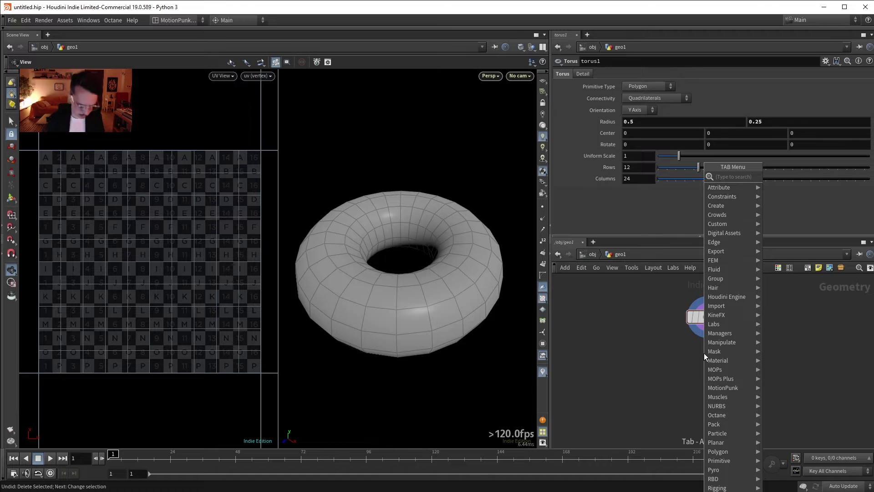
type("uv")
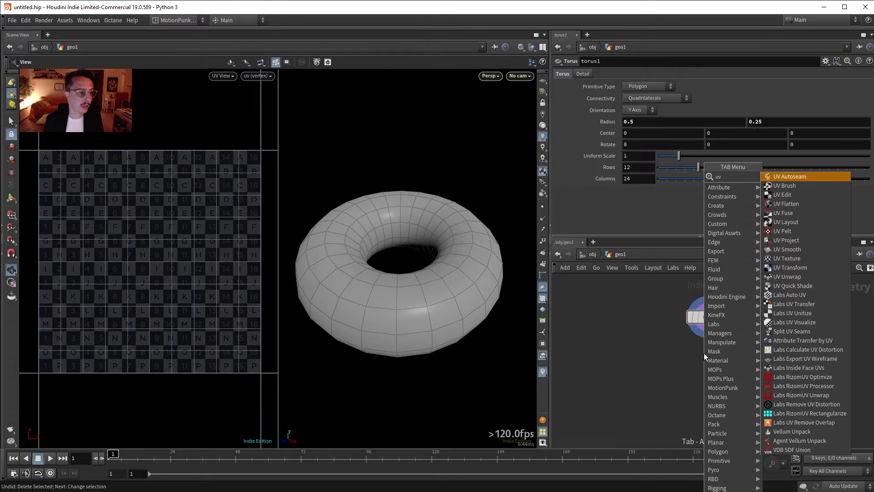
type("auto")
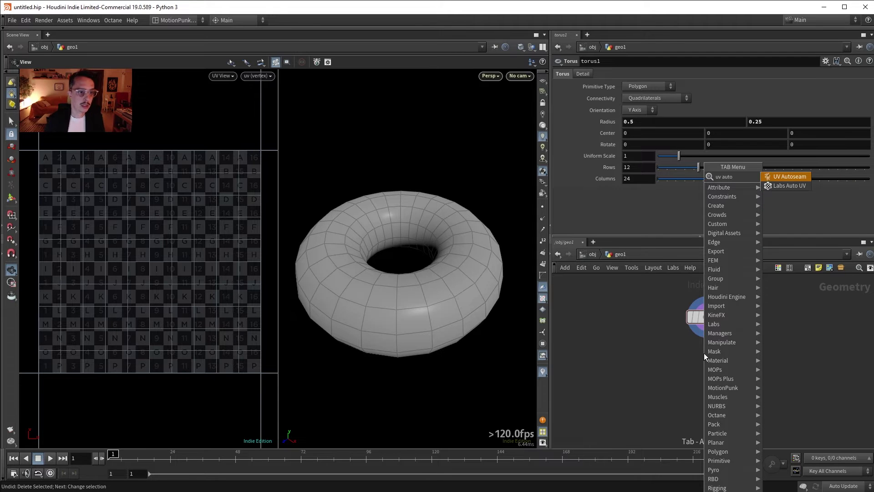
key("Down")
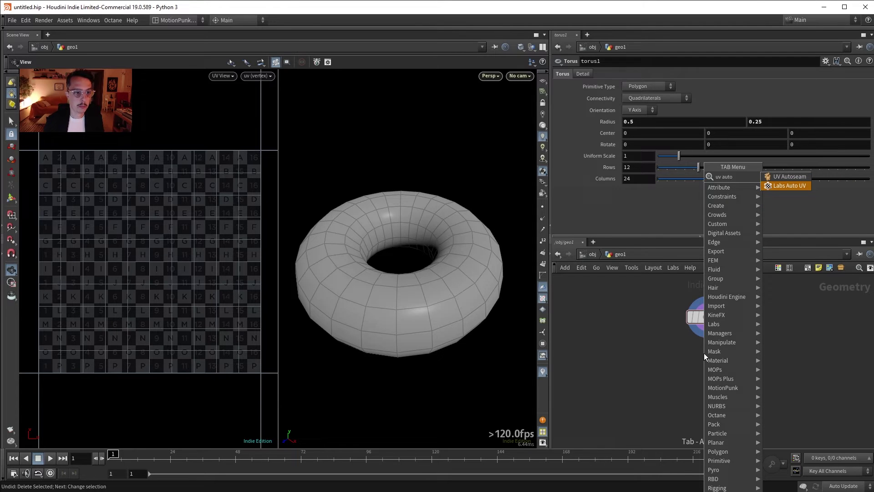
key("Return")
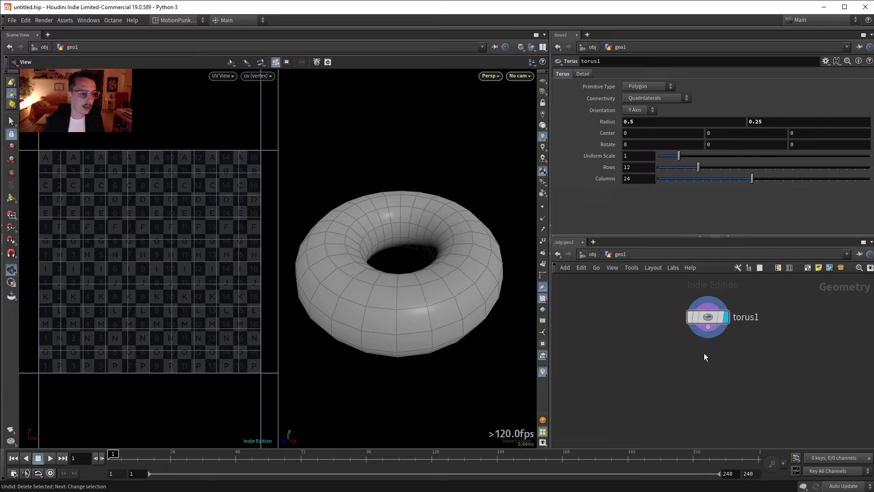
left_click(704, 358)
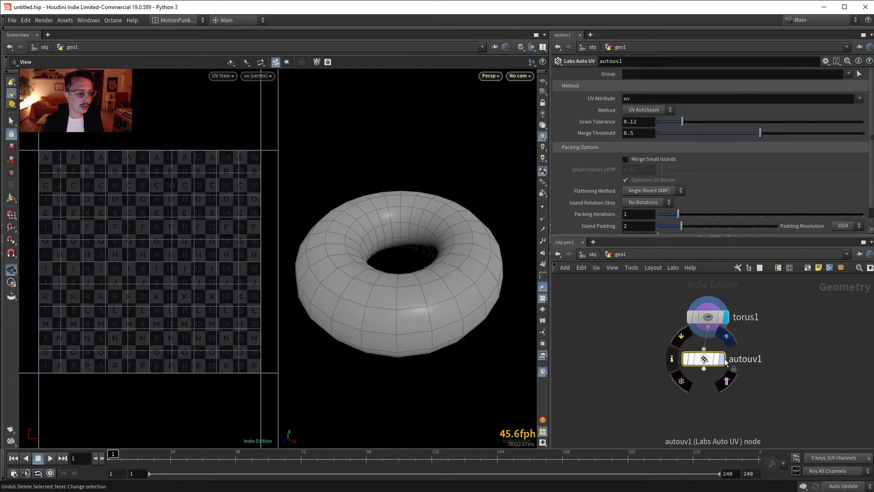
left_click(724, 359)
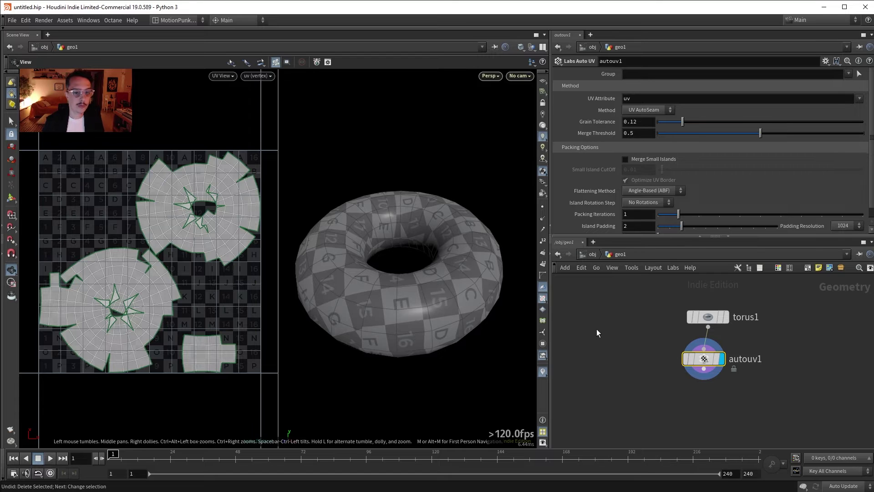
- Set the Auto UV node's Grain Tolerance to 0.118 and Merge Threshold to 0.453, and align the node under torus1
left_click_drag(682, 121, 681, 125)
mouse_move(760, 133)
left_mouse_down()
mouse_move(722, 135)
mouse_move(750, 135)
left_mouse_up()
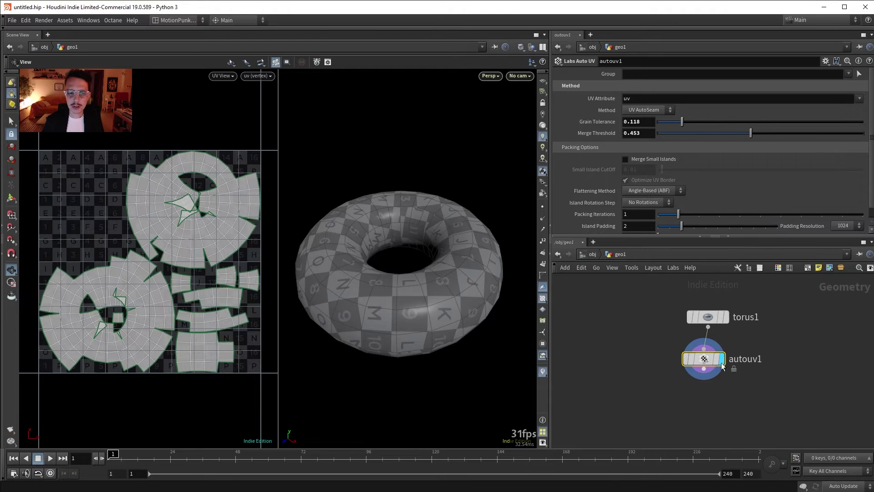
left_click_drag(719, 359, 724, 358)
mouse_move(730, 362)
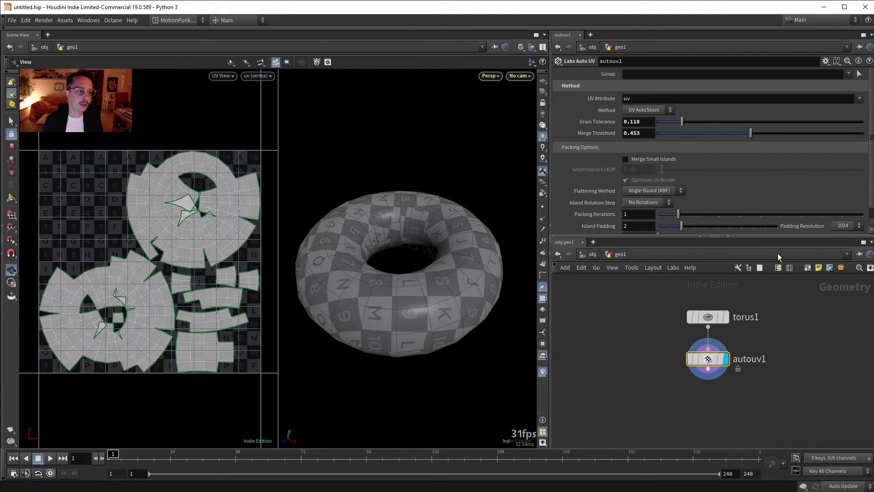
scroll(653, 185, "down", 1)
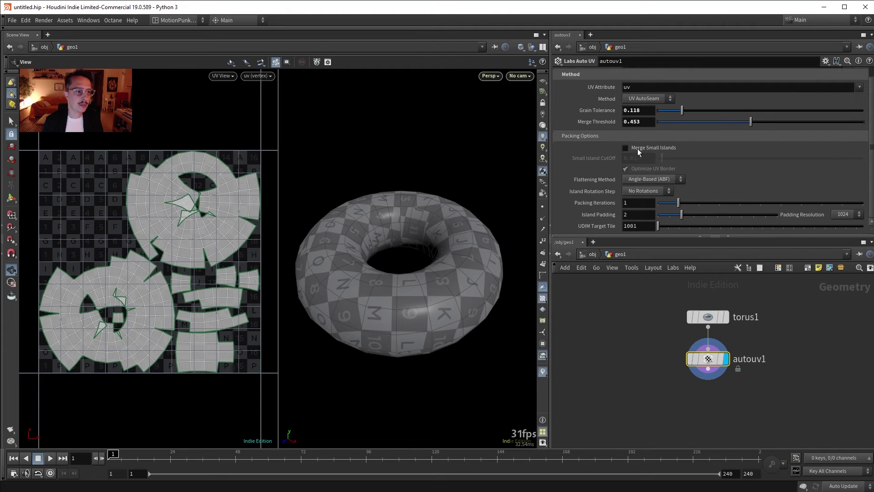
scroll(647, 129, "up", 1)
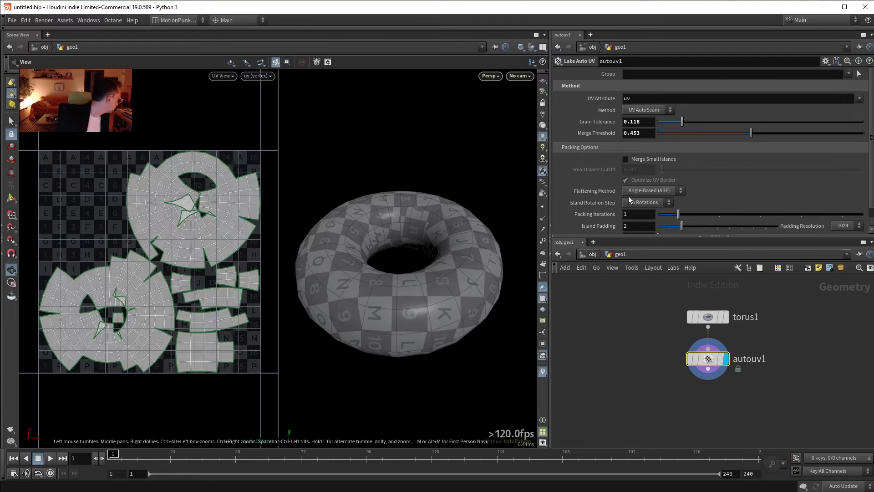
- Enable Merge Small Islands with Grain Tolerance 0.191 and Merge Threshold 0.287, and move the Auto UV node aside
left_click(625, 159)
left_click_drag(682, 122, 717, 132)
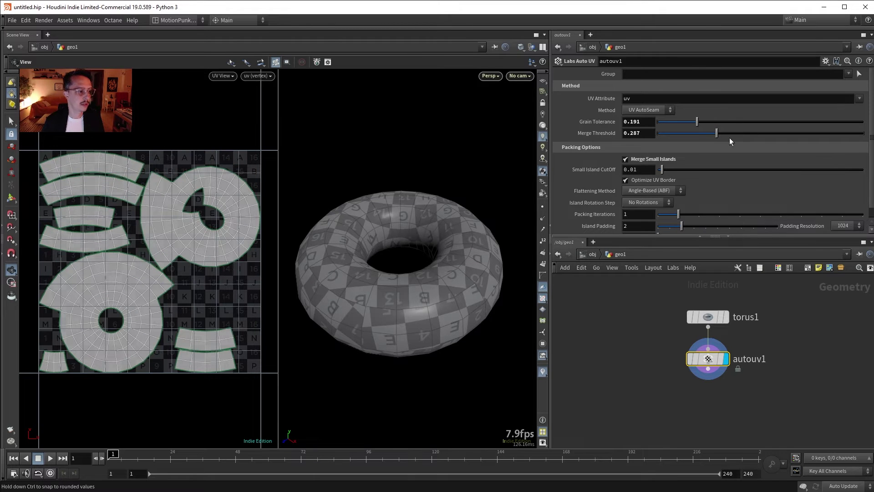
left_click_drag(709, 359, 622, 366)
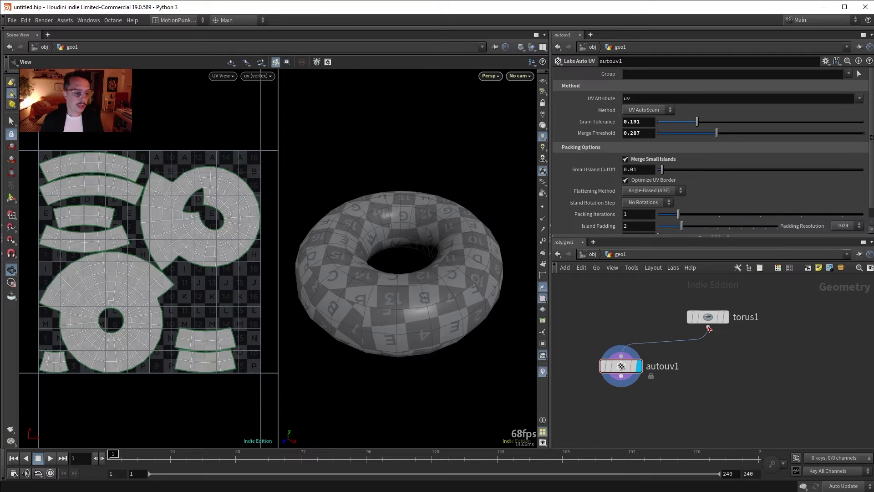
- Branch a UV Unwrap node off torus1 beside the Auto UV node and display its result
left_click_drag(708, 328, 777, 351)
type("unwra")
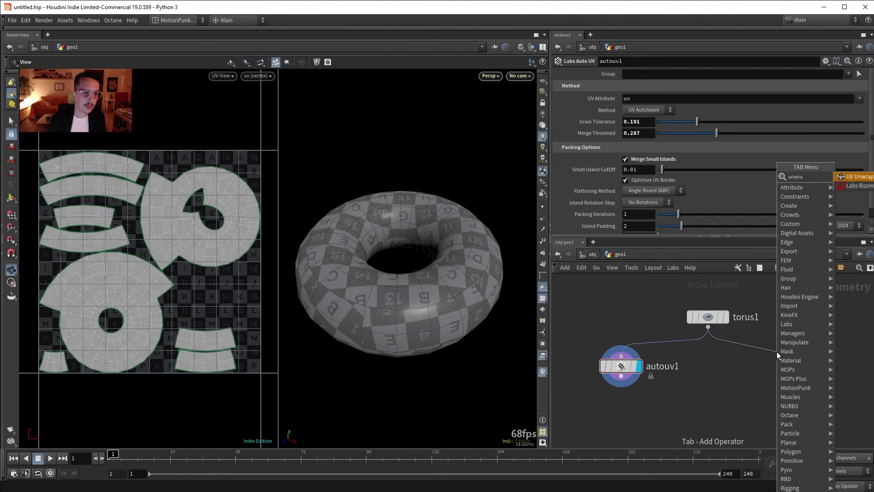
key("Return")
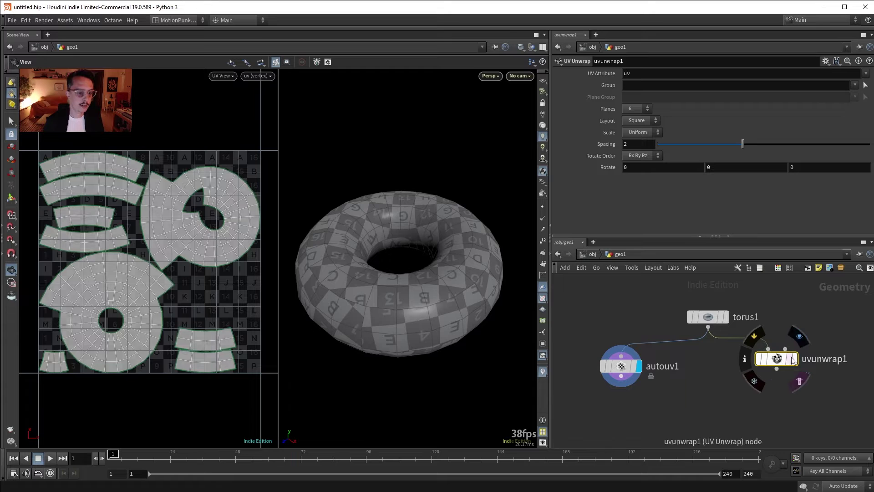
left_click(792, 360)
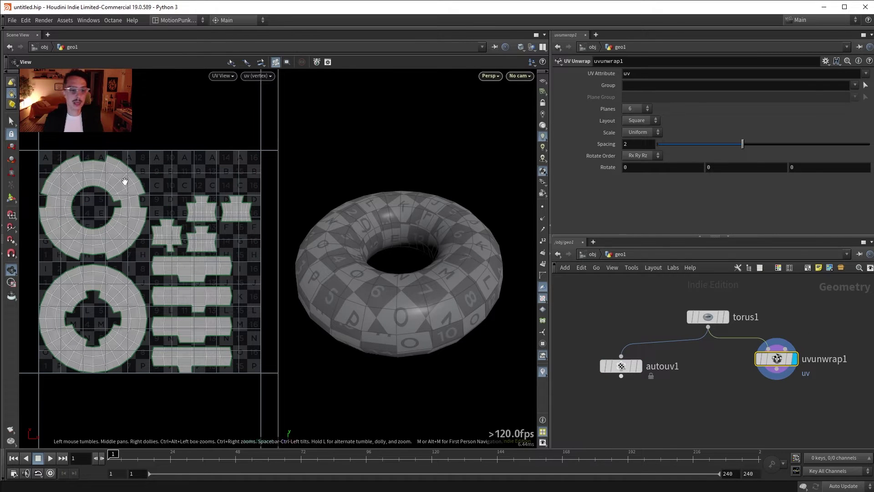
mouse_move(742, 144)
left_mouse_down()
mouse_move(647, 143)
mouse_move(812, 144)
mouse_move(742, 144)
left_mouse_up()
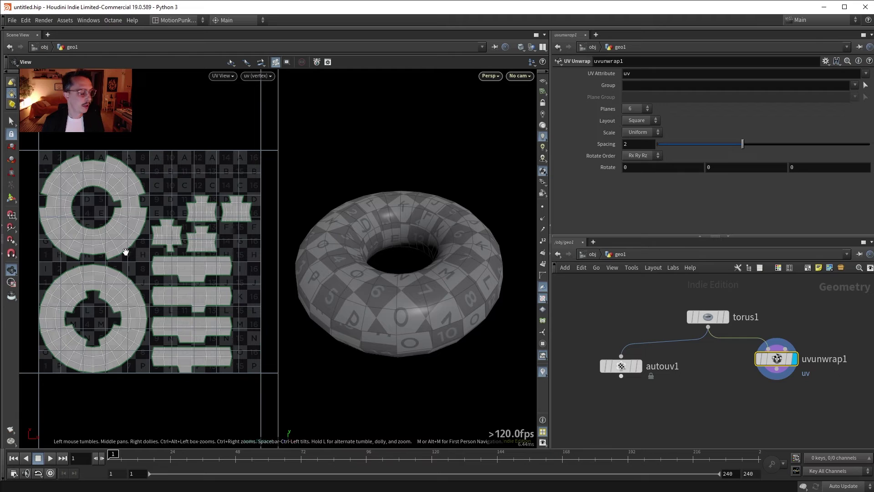
- Try 4 and 8 planes on the UV Unwrap node, set Planes back to 4, and level the node with autouv1
left_click(638, 108)
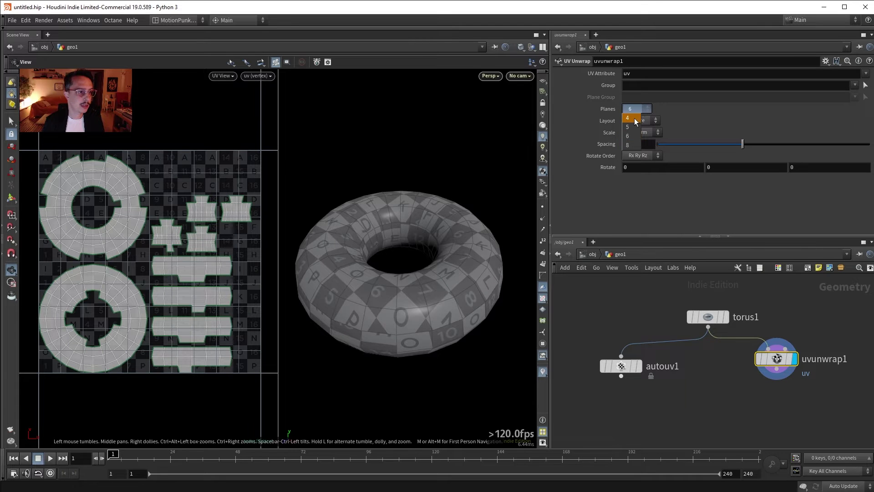
left_click(635, 118)
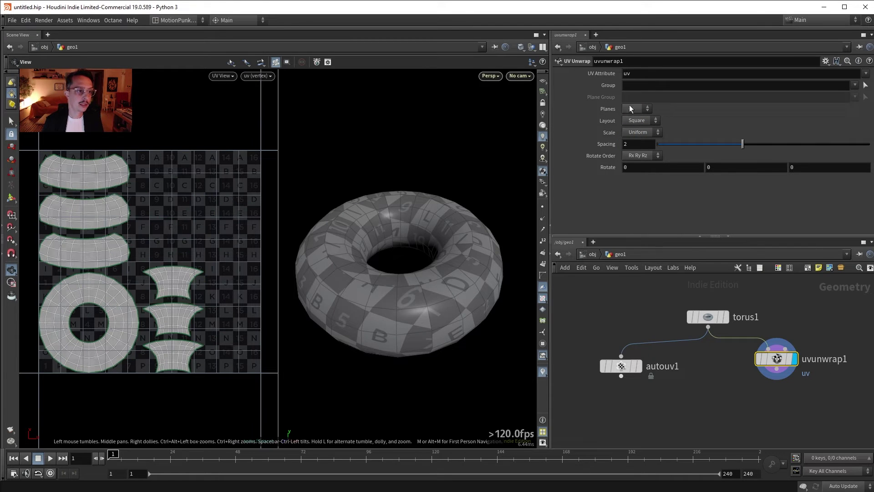
left_click(628, 107)
left_click(634, 146)
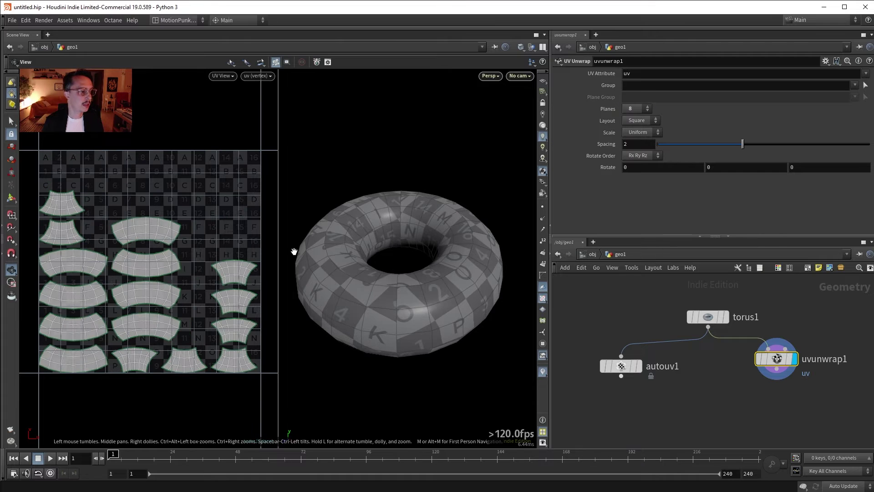
left_click(637, 108)
left_click(635, 118)
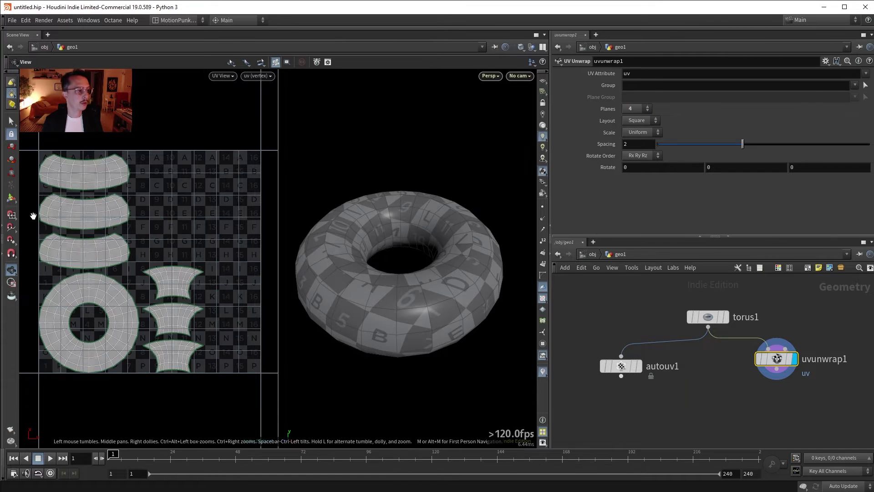
left_click_drag(789, 358, 808, 365)
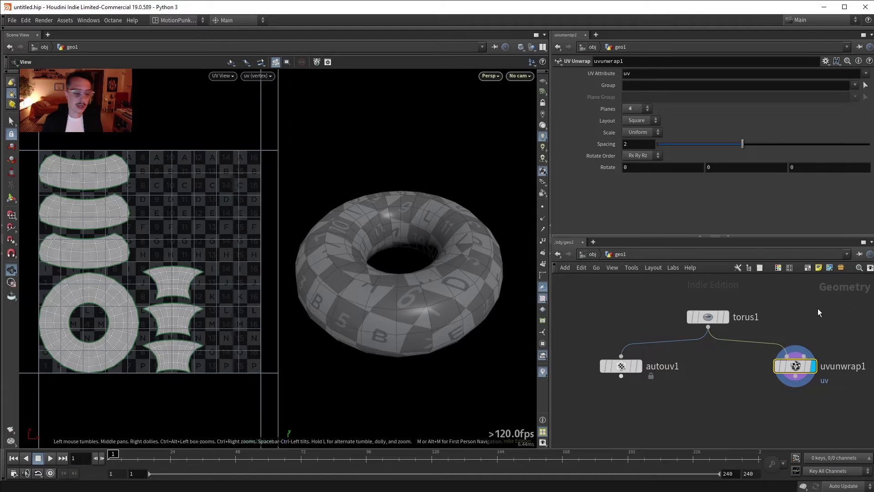
mouse_move(718, 336)
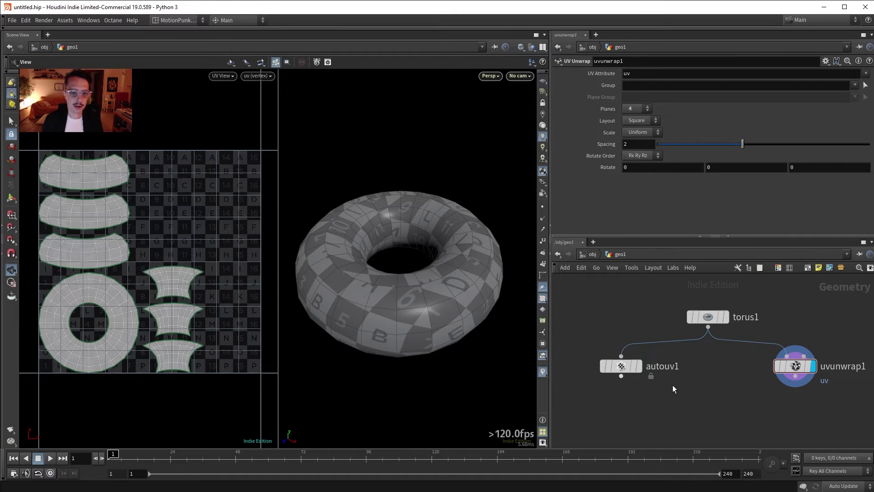
- Delete both the Auto UV and UV Unwrap nodes, keeping only torus1
left_click_drag(595, 395, 819, 355)
key("Delete")
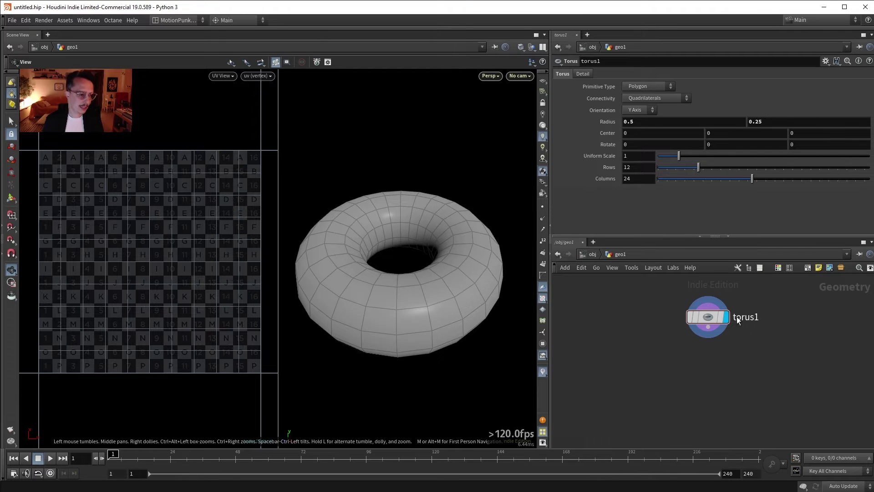
- Switch to edge selection and select the full edge loop around the torus's outer equator
left_click_drag(445, 314, 426, 314)
left_click(12, 120)
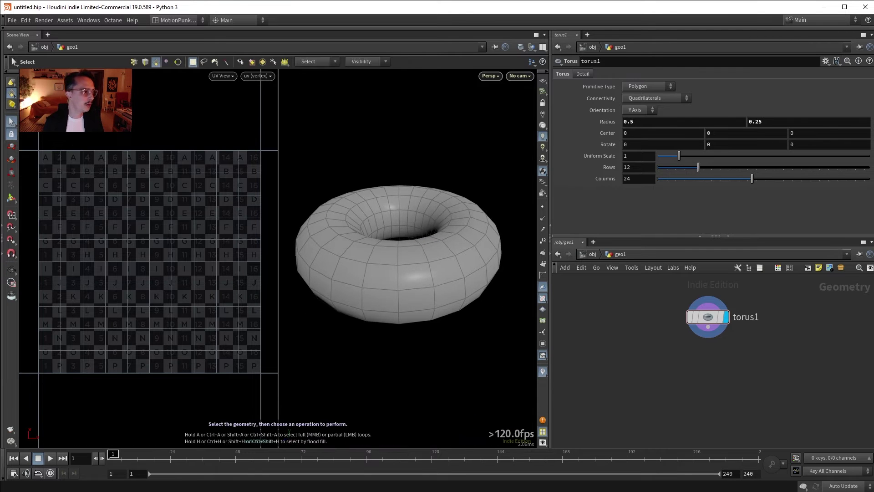
right_click(14, 98)
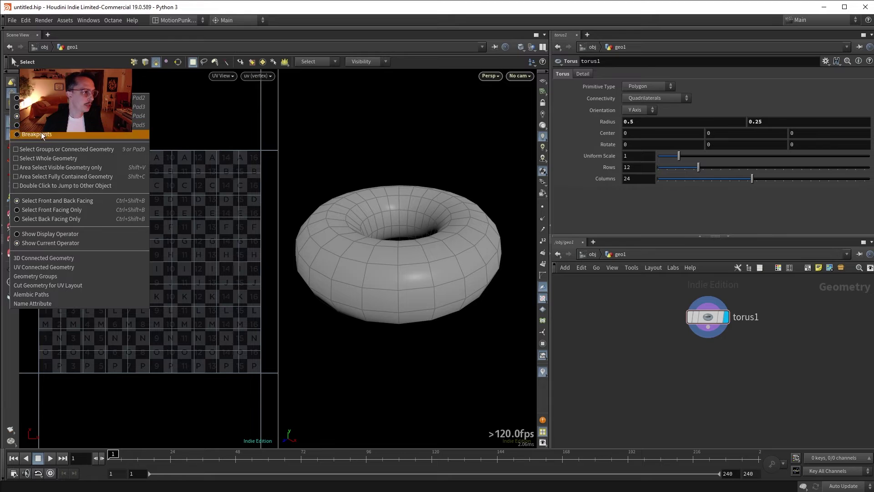
left_click(45, 107)
mouse_move(440, 293)
left_mouse_down()
mouse_move(457, 268)
mouse_move(451, 293)
left_mouse_up()
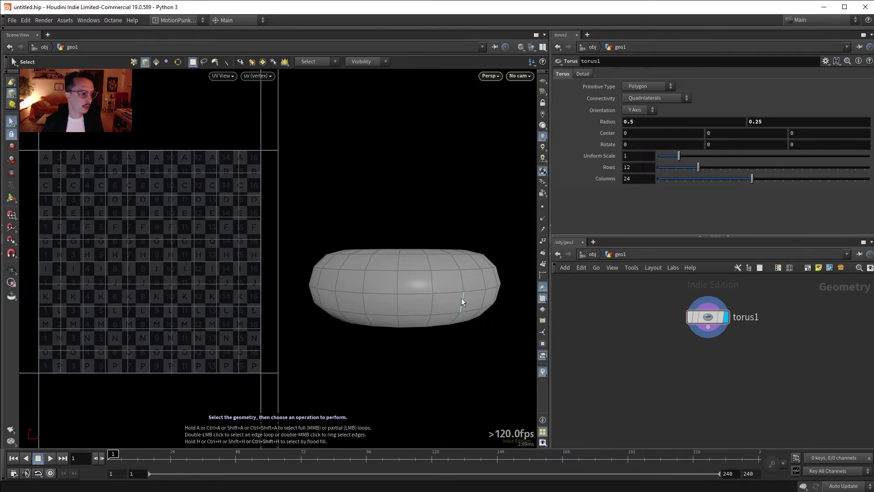
key("space")
mouse_move(483, 312)
left_mouse_down()
mouse_move(469, 285)
mouse_move(477, 296)
left_mouse_up()
double_click(481, 291)
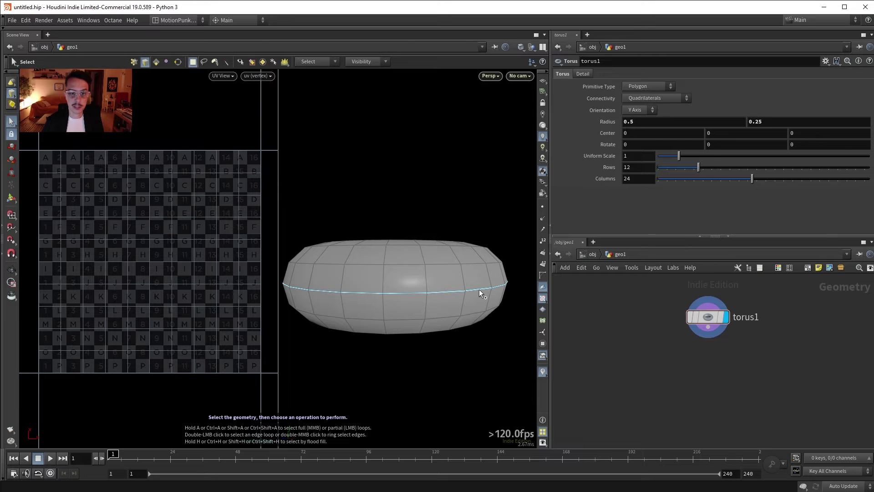
- Add the edge loop around the inside of the torus hole to the selection
key("Escape")
left_click_drag(477, 327, 489, 360)
key("s")
scroll(437, 191, "up", 5)
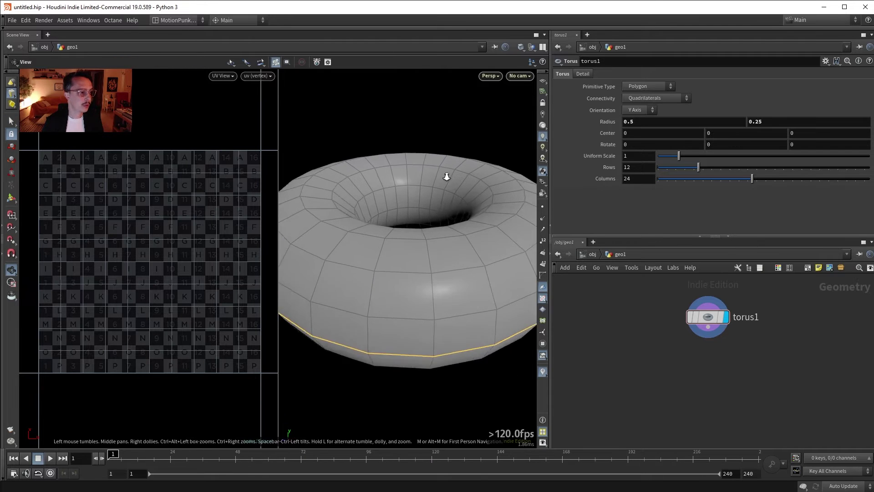
key("a")
scroll(463, 270, "down", 4)
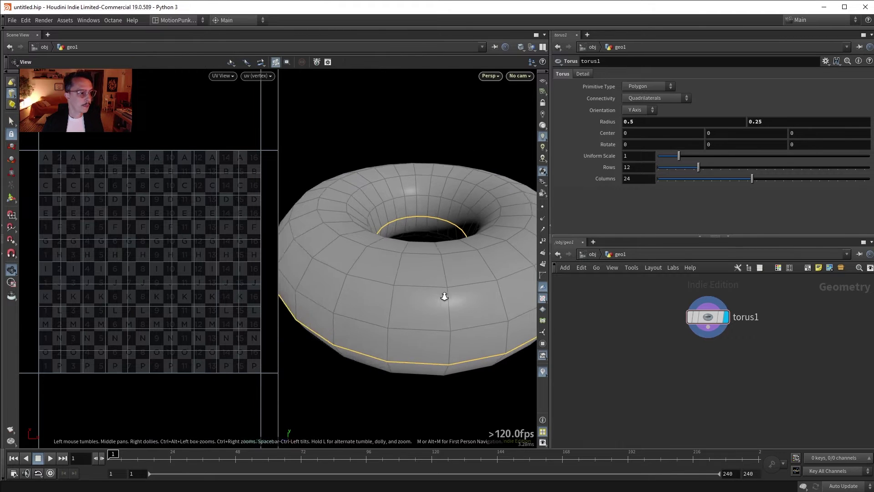
- Add one edge loop running around the torus's tube cross-section to the selection
left_click(484, 268, "shift")
double_click(496, 295, "shift")
key("Escape")
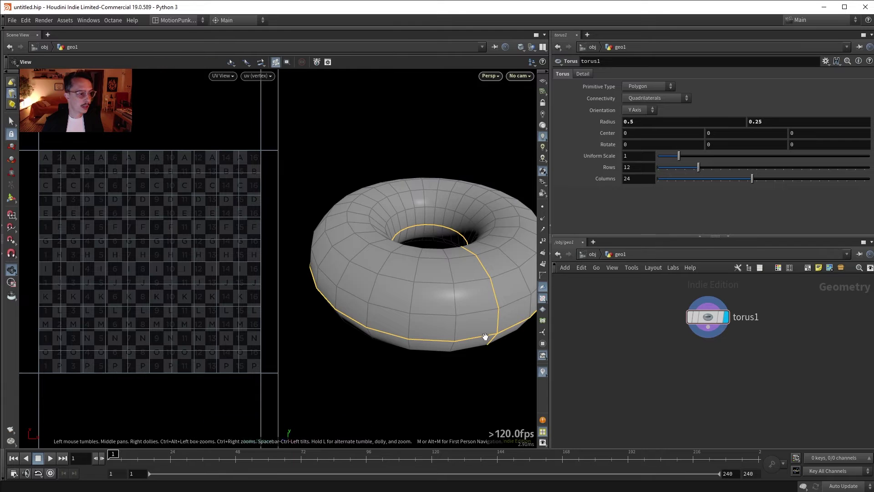
- Create a Group node from the selected seam edges of the torus
scroll(484, 332, "down", 3)
middle_click_drag(456, 344, 464, 334)
mouse_move(464, 334)
left_mouse_down()
mouse_move(480, 353)
mouse_move(455, 346)
mouse_move(437, 322)
mouse_move(468, 323)
left_mouse_up()
key("s")
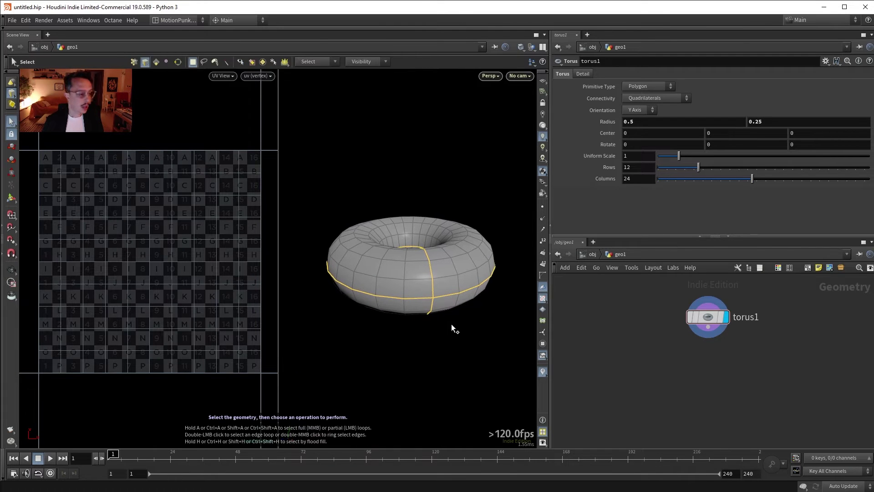
key("Tab")
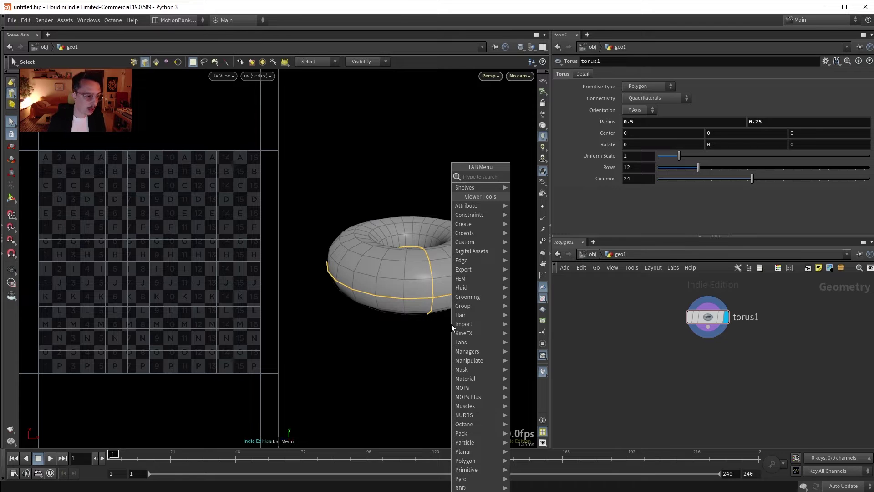
type("group")
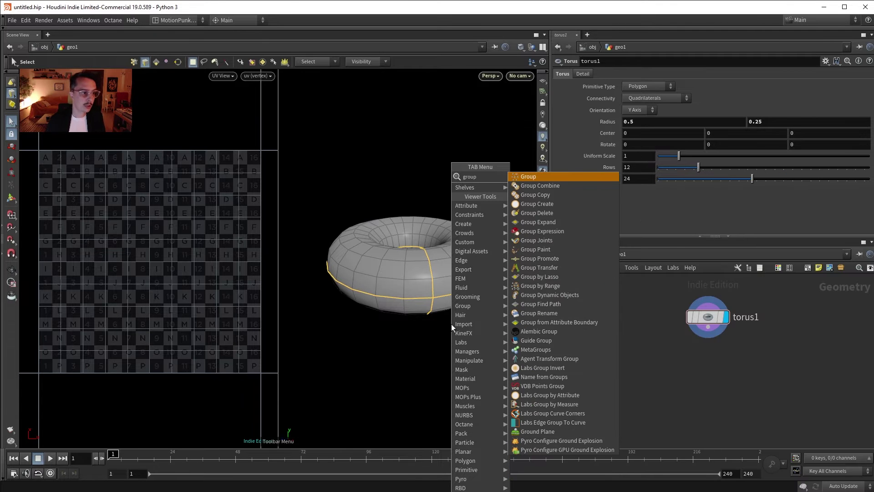
key("Return")
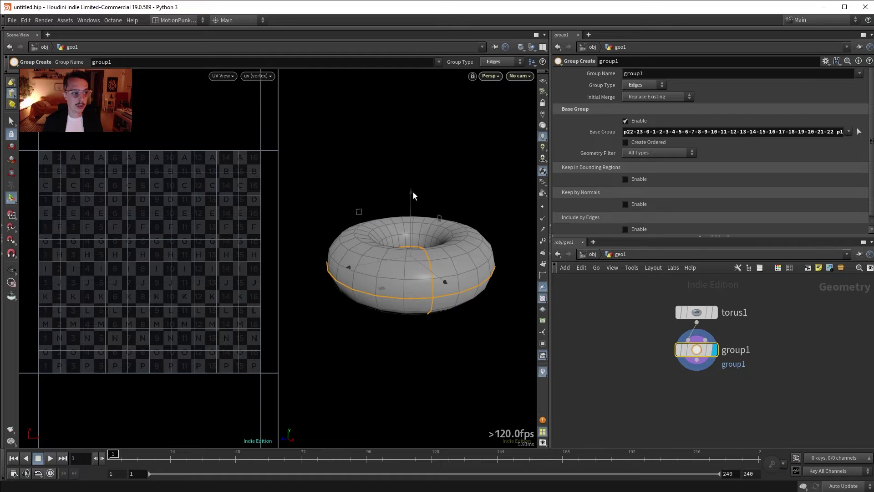
- Rename the torus's edge group to "seams" in the Group node
key("Escape")
scroll(431, 326, "up", 3)
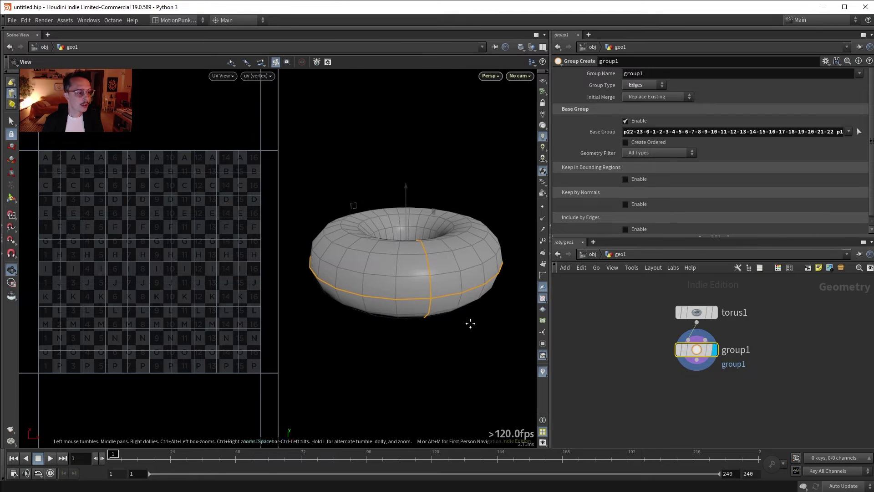
key("Return")
double_click(632, 73)
type("s")
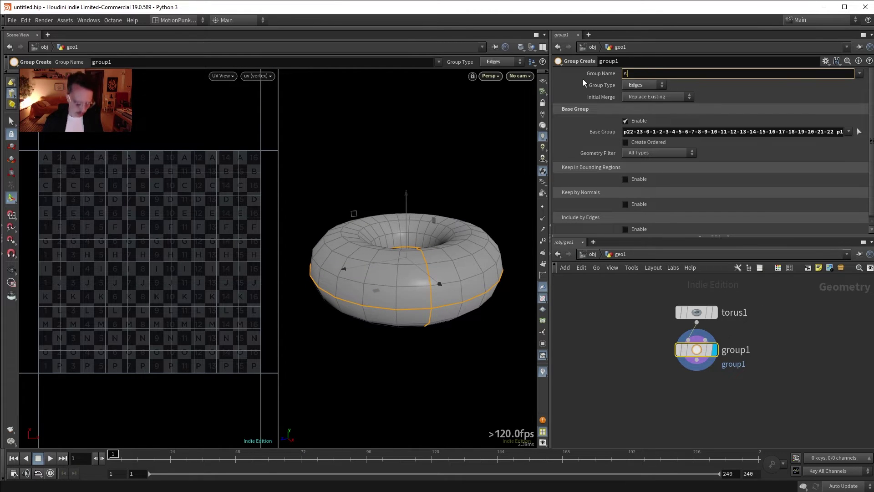
type("eams")
key("Return")
key("Escape")
- Add a UV Flatten node below the Group node, align it under the chain and display its result
left_click_drag(424, 257, 490, 285)
left_click(714, 339)
key("Tab")
type("uv fl")
key("Return")
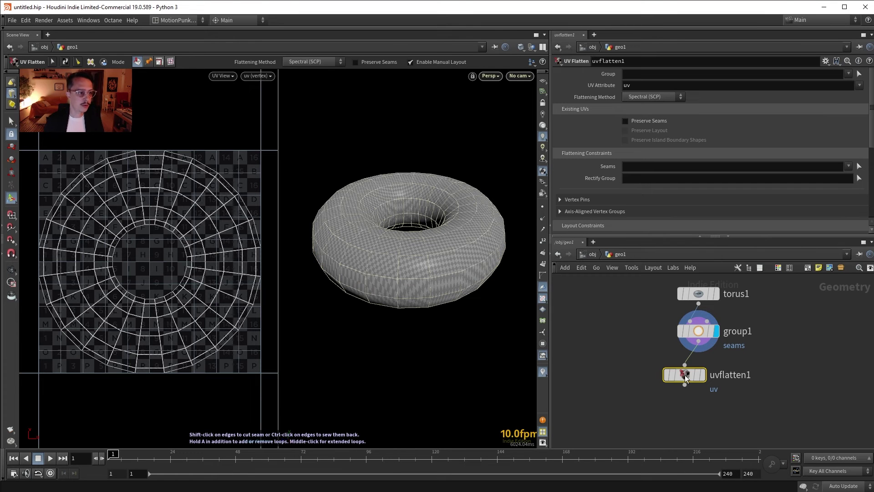
left_click_drag(684, 374, 699, 377)
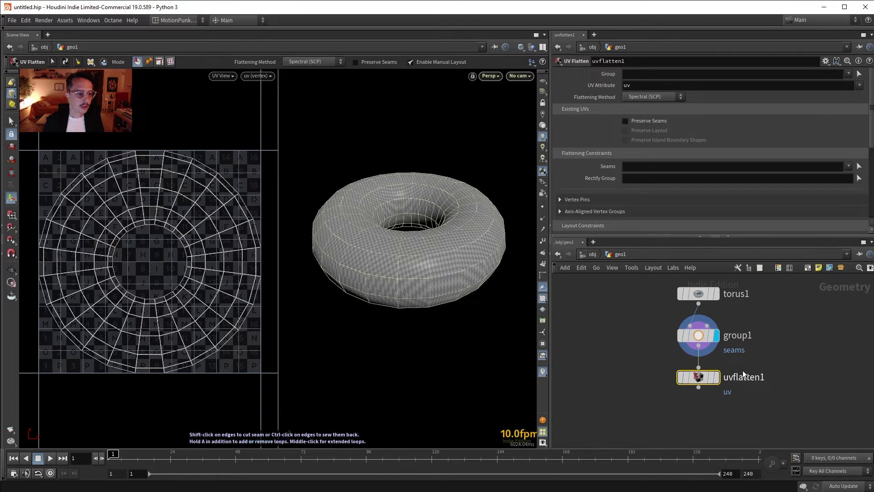
left_click(716, 377)
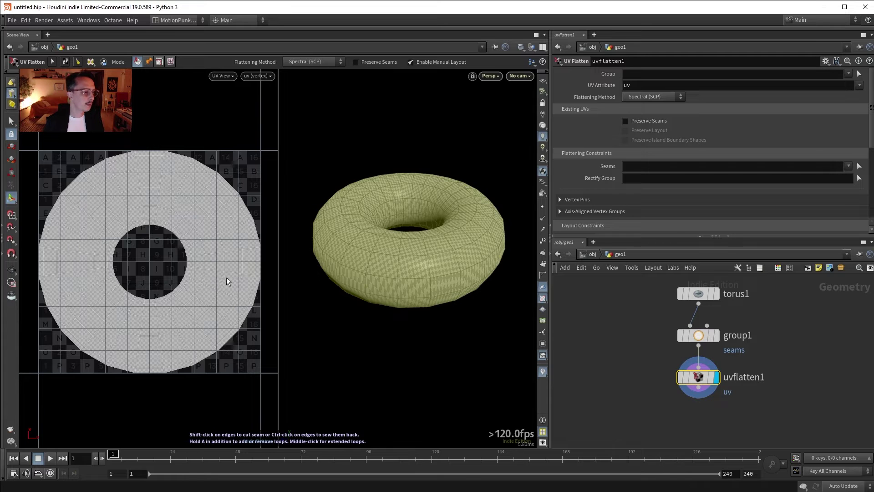
- Assign the "seams" group as the Seams constraint of the UV Flatten node and check the resulting islands
key("Escape")
right_click_drag(433, 256, 450, 237)
key("Return")
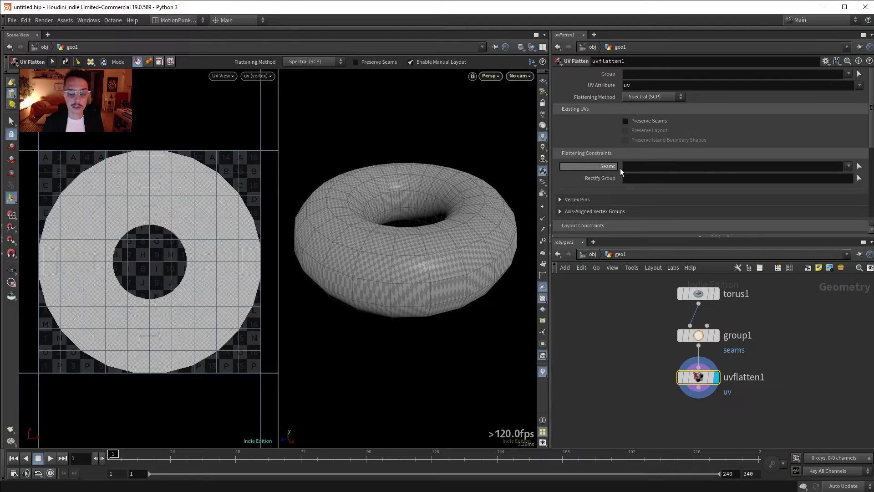
left_click(847, 167)
left_click(854, 176)
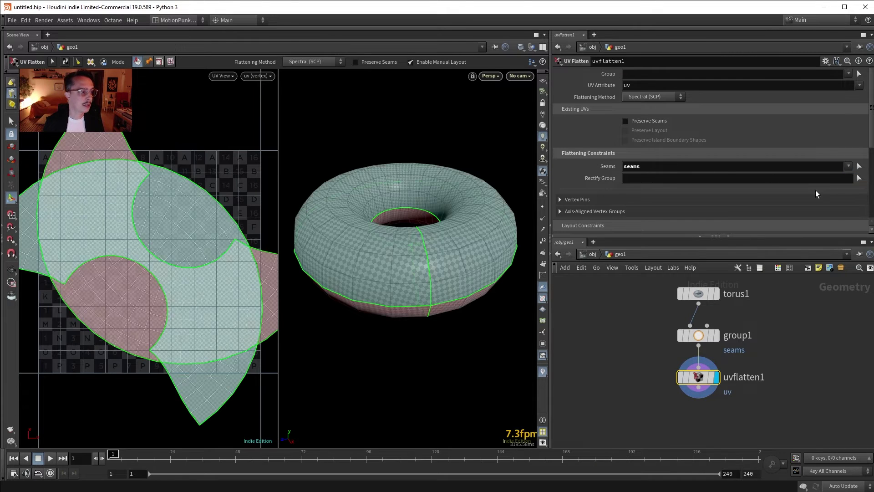
key("Escape")
mouse_move(462, 292)
left_mouse_down()
mouse_move(468, 246)
mouse_move(458, 291)
left_mouse_up()
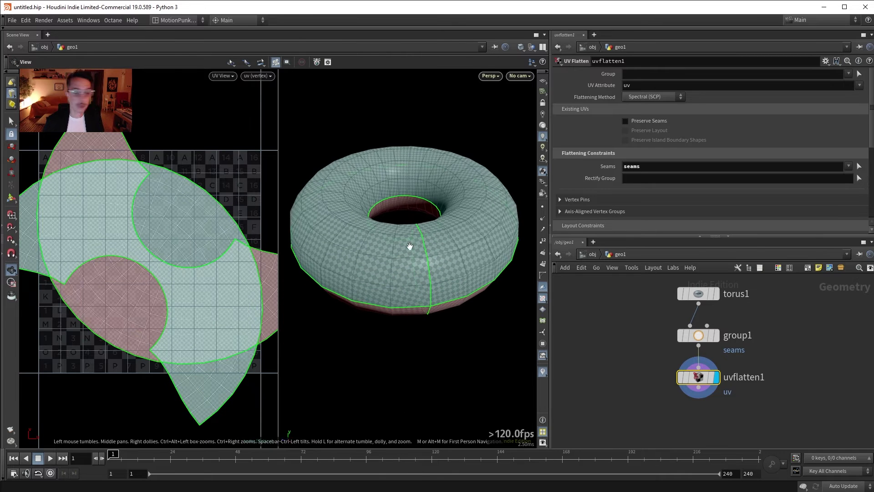
scroll(225, 247, "up", 2)
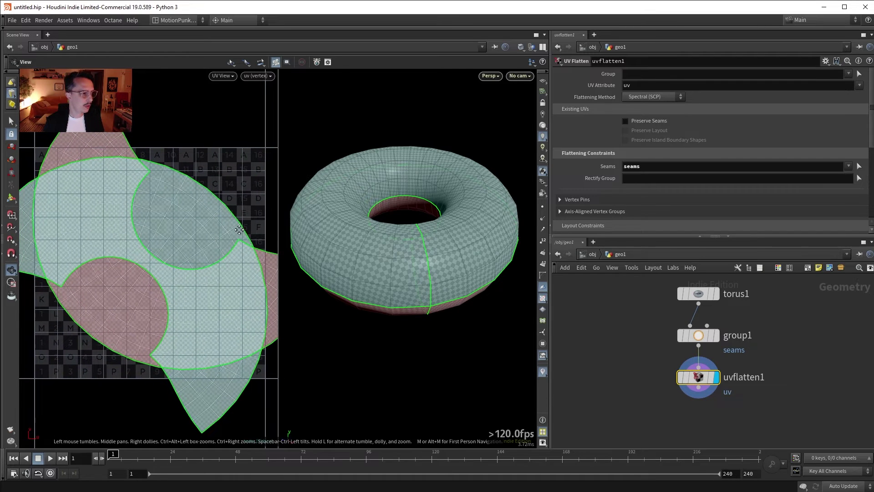
key("Return")
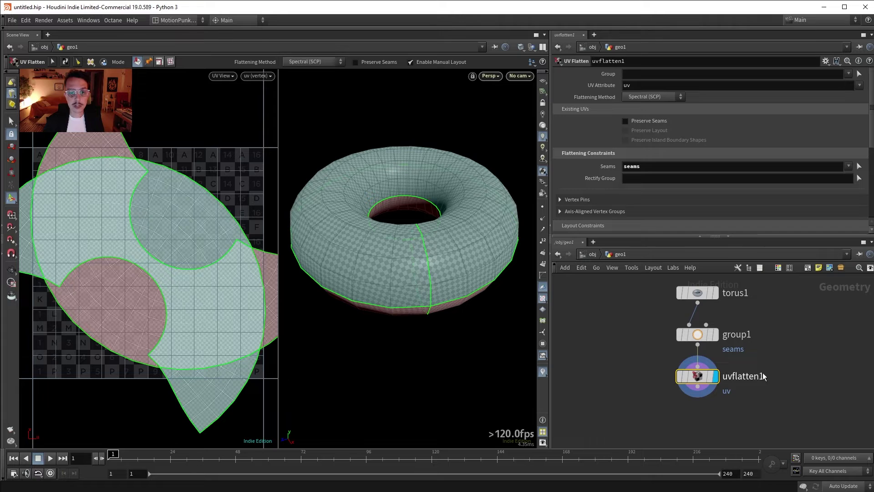
- Add a UV Layout node after the UV Flatten node and display its packed islands
left_click(699, 391)
key("Tab")
type("uv layout")
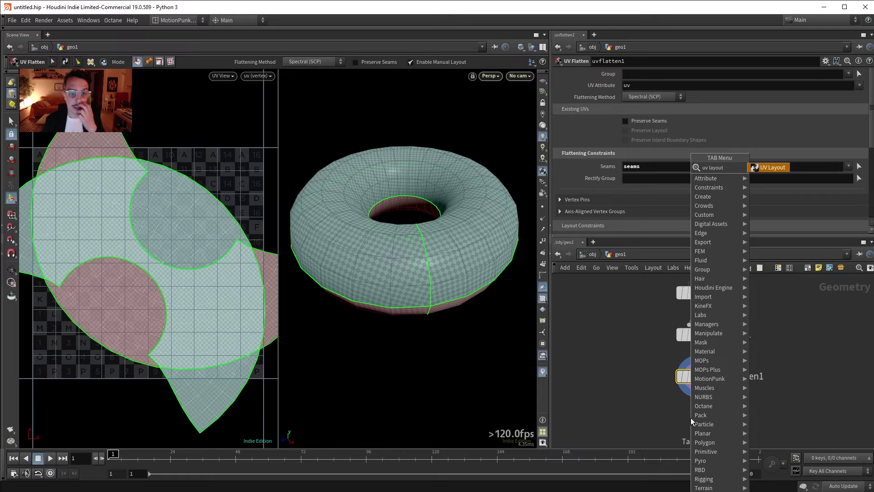
key("Return")
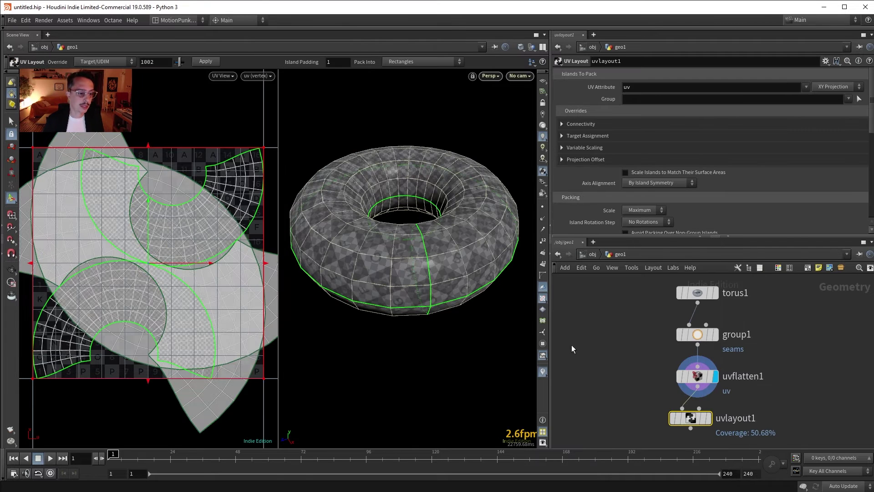
left_click(710, 419)
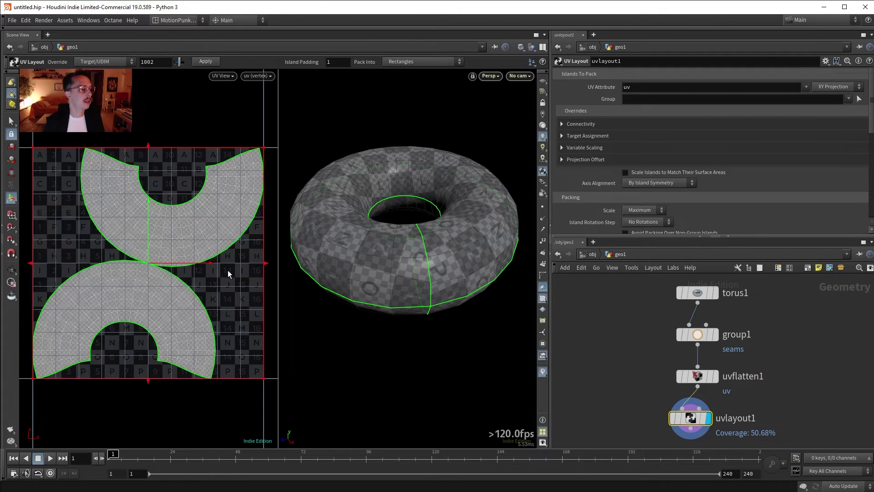
scroll(783, 355, "down", 1)
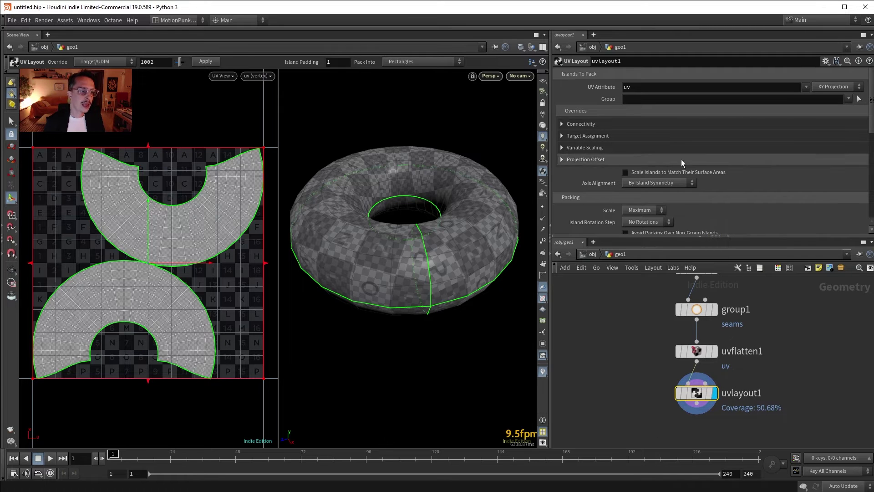
- Set the UV Layout node's Island Rotation Step to 180°
left_click_drag(869, 117, 870, 132)
scroll(564, 161, "down", 3)
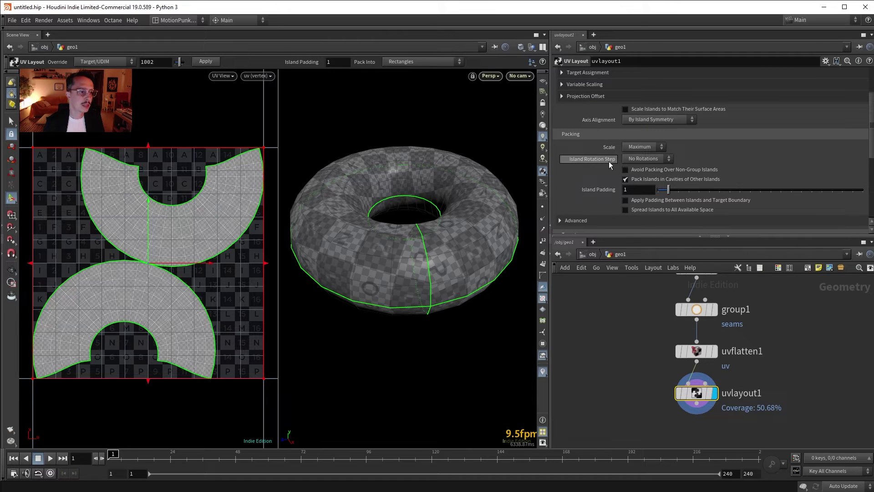
left_click(646, 159)
left_click(632, 177)
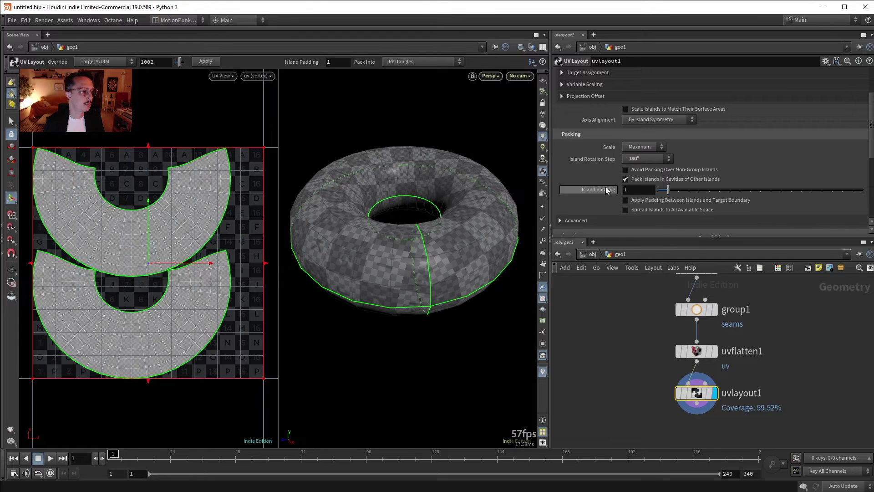
- Compare island rotation steps of 90°, 45°, 5.626° and No Rotations in the UV Layout node, ending on 180°
left_click(646, 158)
left_click(633, 186)
left_click(649, 159)
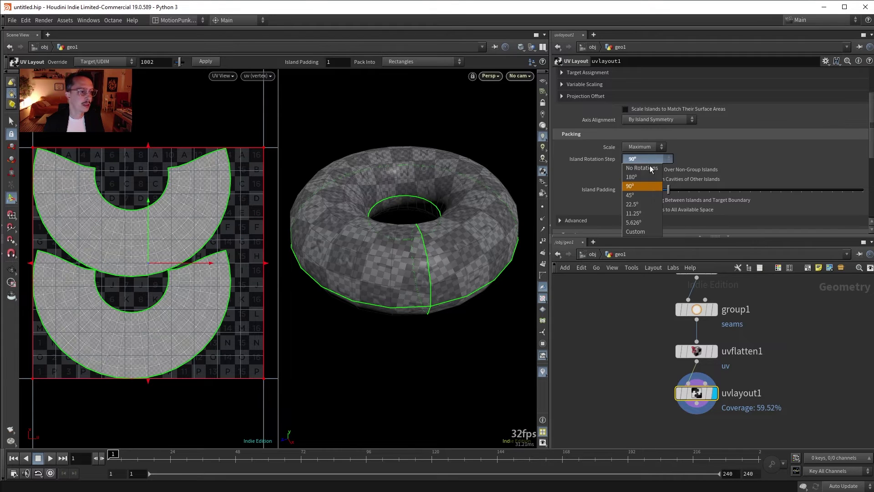
left_click(638, 196)
left_click(647, 159)
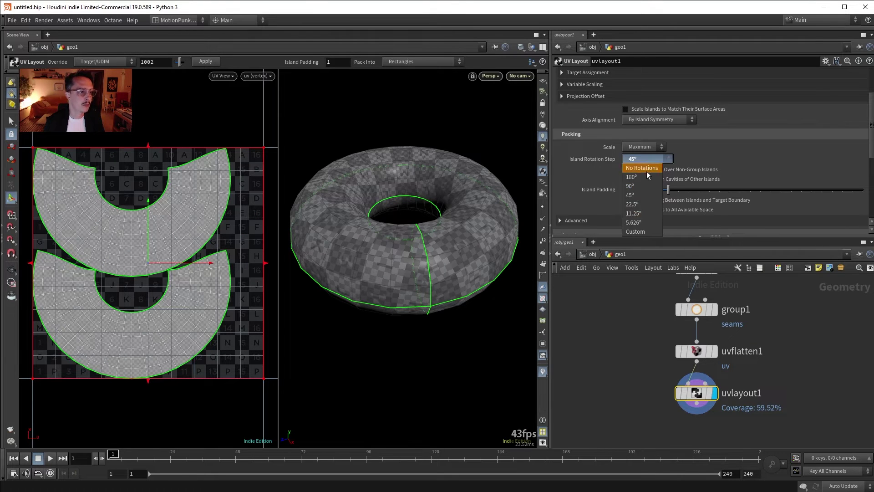
left_click(637, 221)
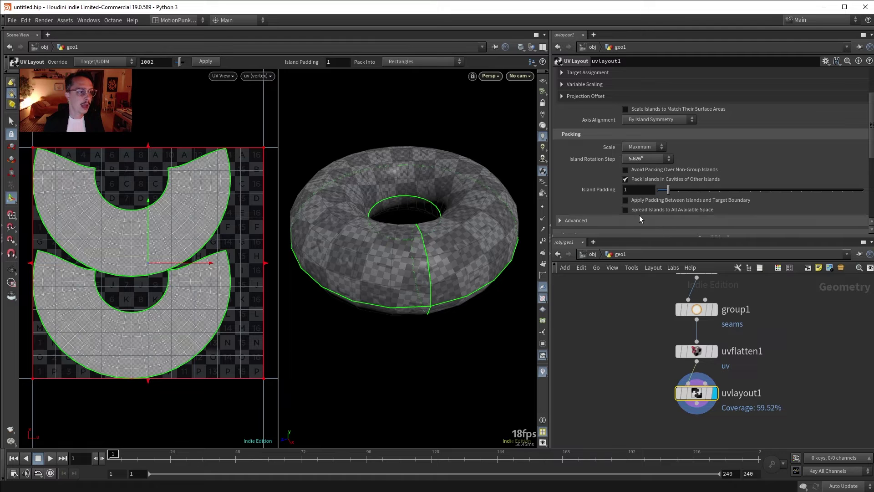
left_click(656, 159)
left_click(639, 168)
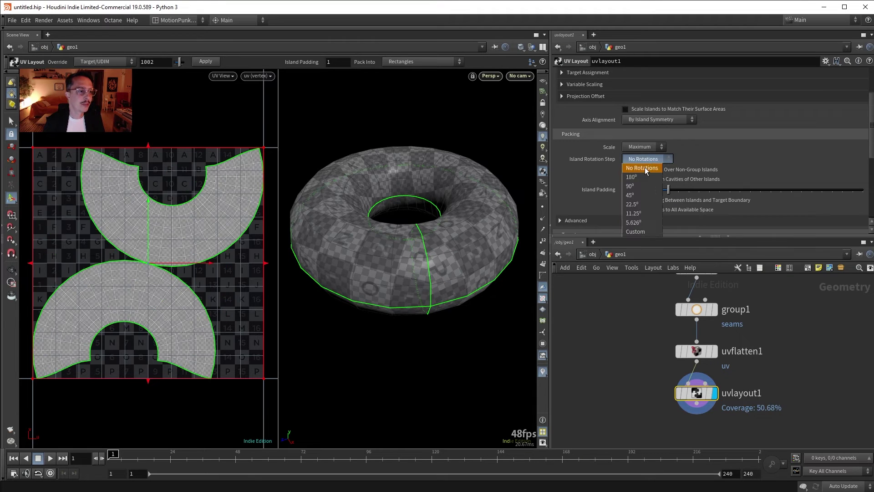
left_click(633, 177)
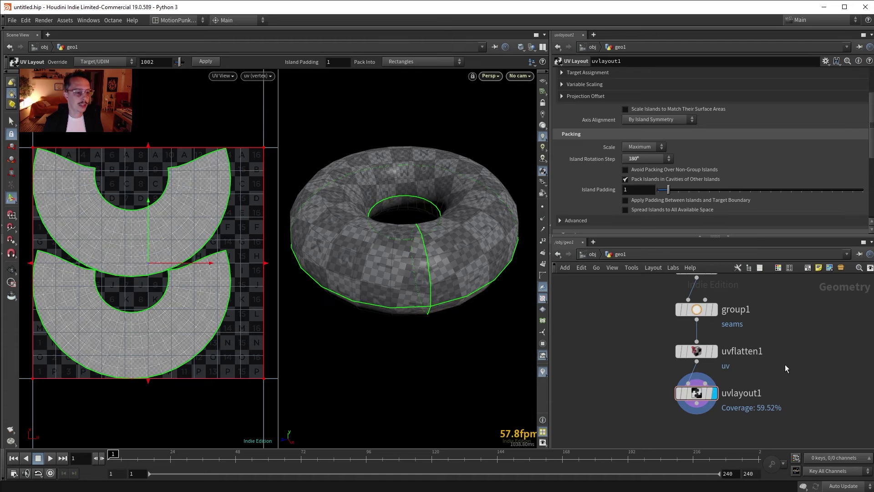
- Inspect how the packed UV islands map the grid texture onto the torus's surface
key("h")
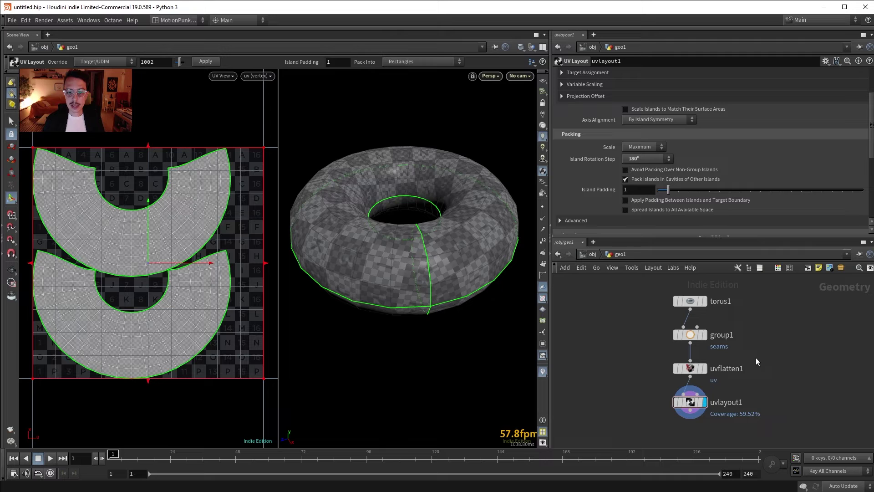
mouse_move(759, 354)
middle_mouse_down()
mouse_move(775, 348)
mouse_move(746, 344)
middle_mouse_up()
mouse_move(686, 388)
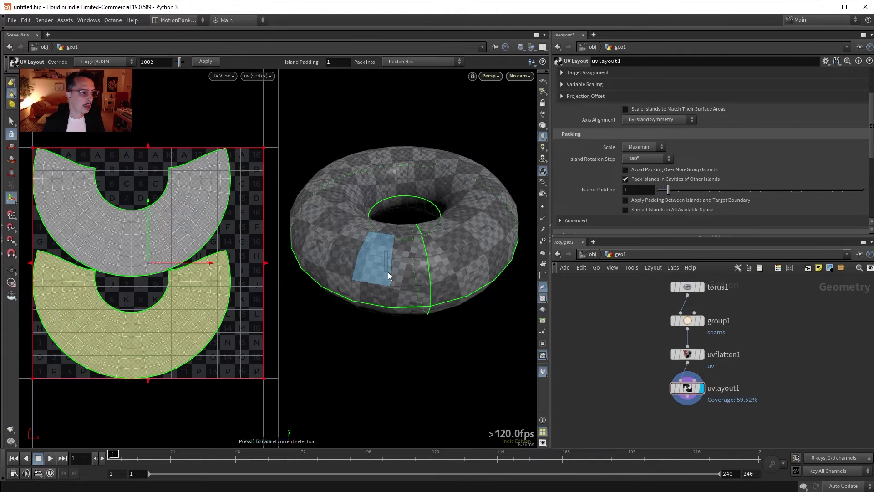
key("Escape")
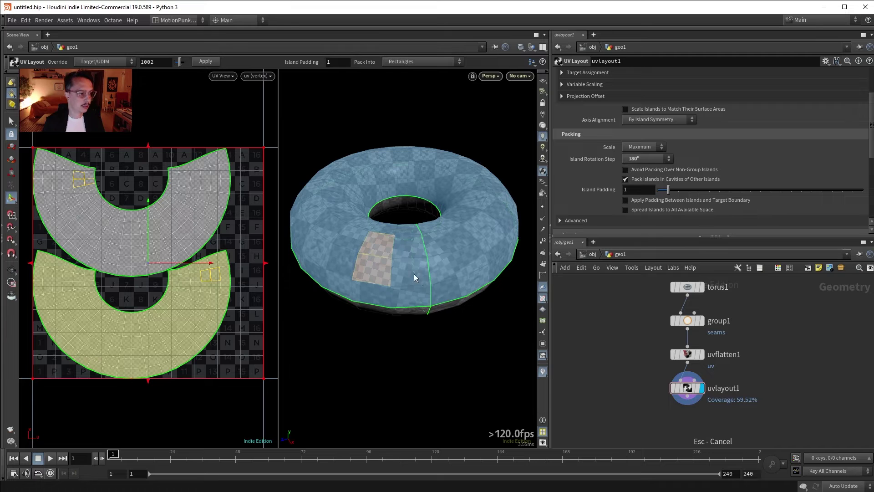
key("Escape")
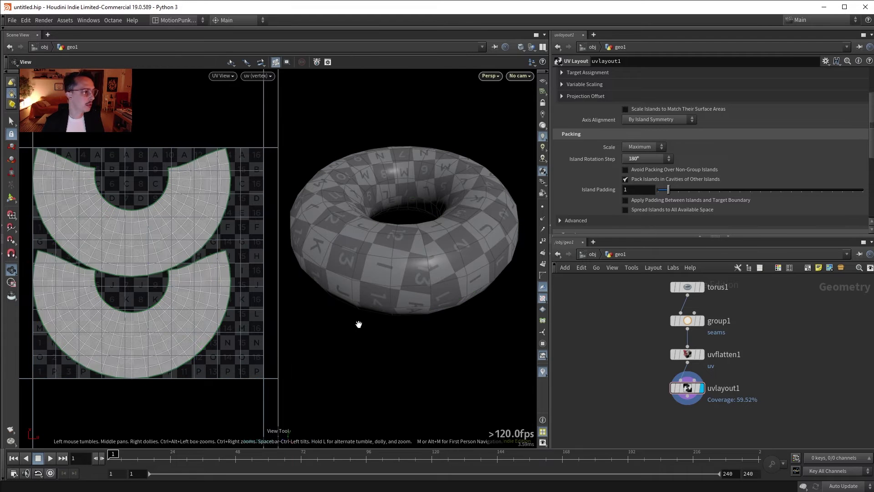
mouse_move(445, 279)
left_mouse_down()
mouse_move(458, 271)
mouse_move(445, 284)
left_mouse_up()
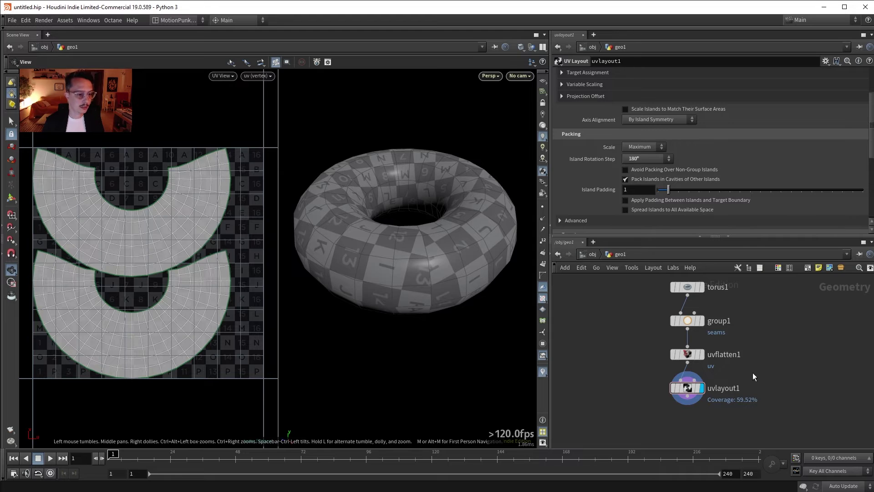
- Add a Labs UV Visualize node after the UV Layout node, display it and line up the node chain
key("Tab")
type("uv")
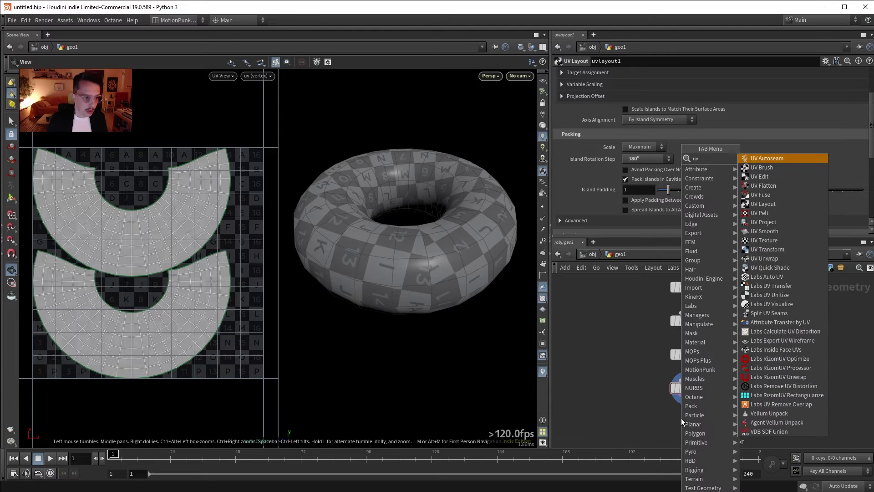
type(" pr")
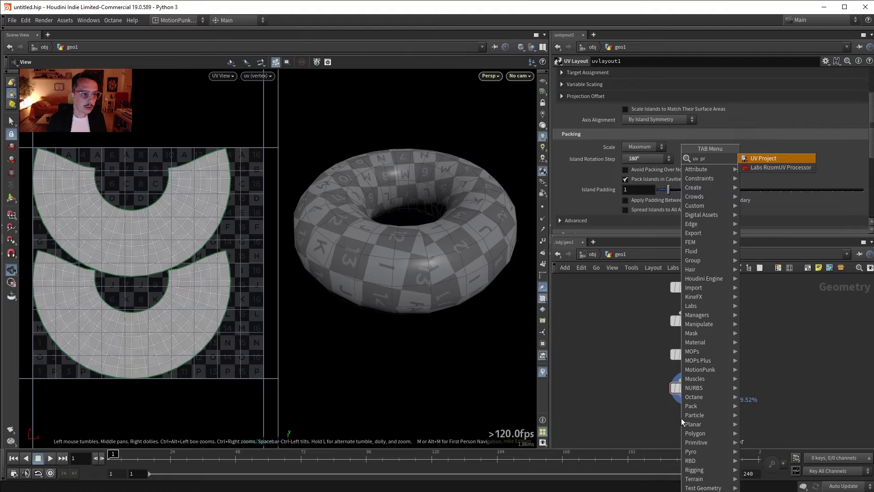
key("BackSpace")
key("BackSpace")
key("BackSpace")
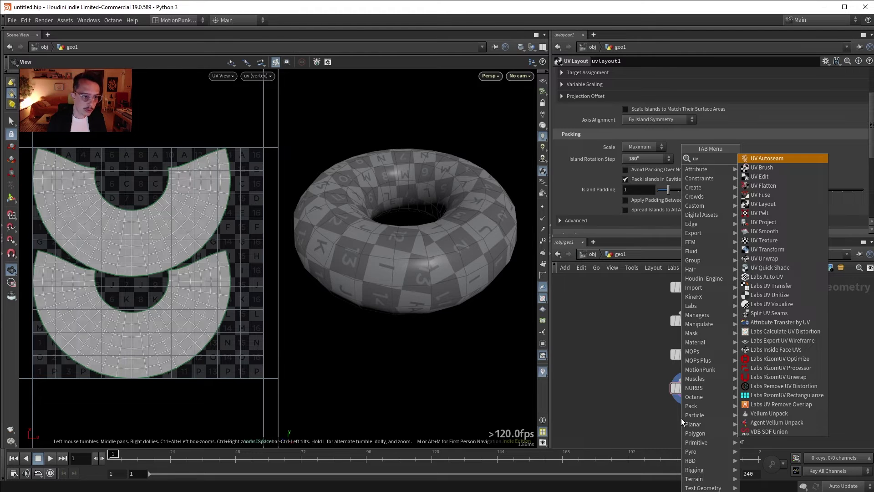
type("vi")
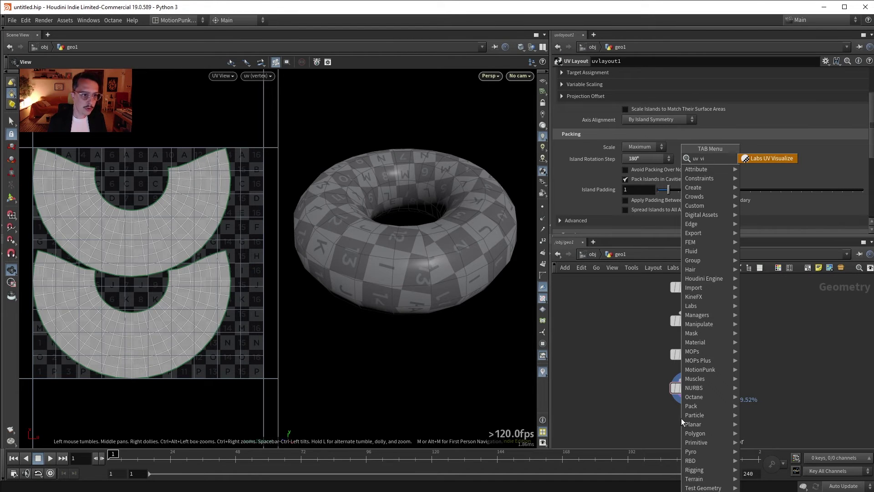
key("Return")
left_click(681, 418)
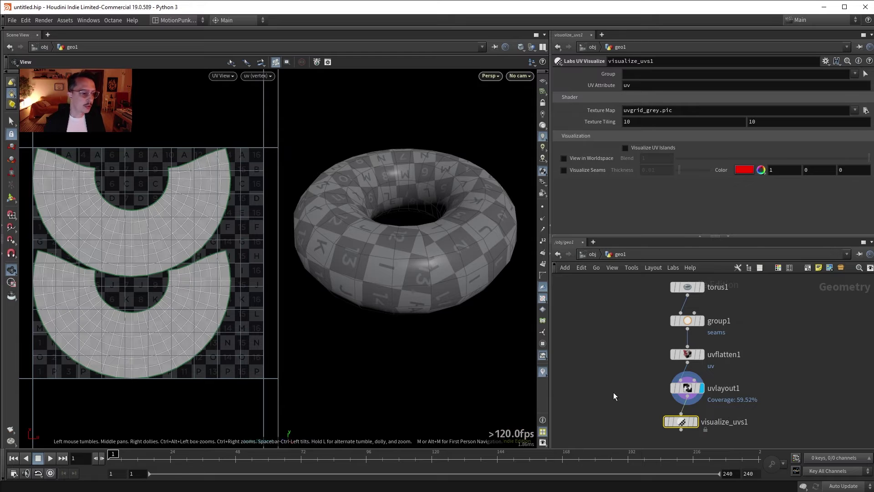
left_click(697, 422)
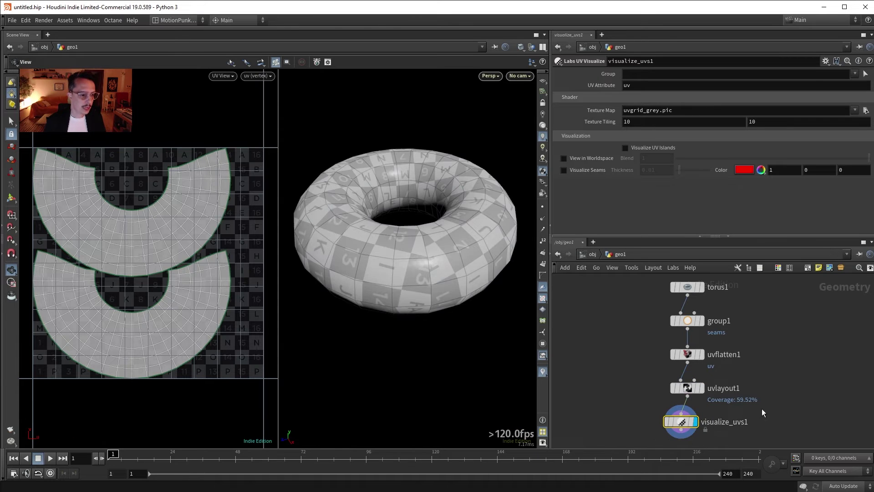
key("l")
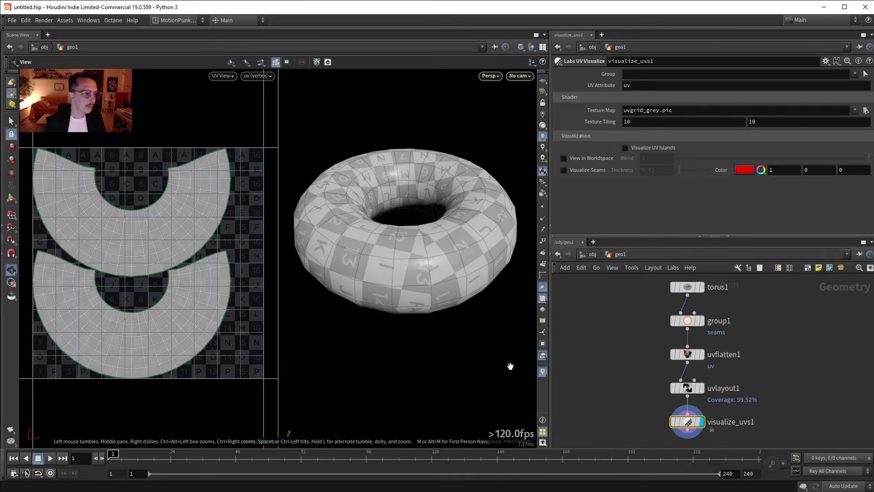
- Adjust the UV Visualize node's texture tiling in both directions, trying 2, and check the grid pattern around the torus
middle_click_drag(603, 122, 567, 104)
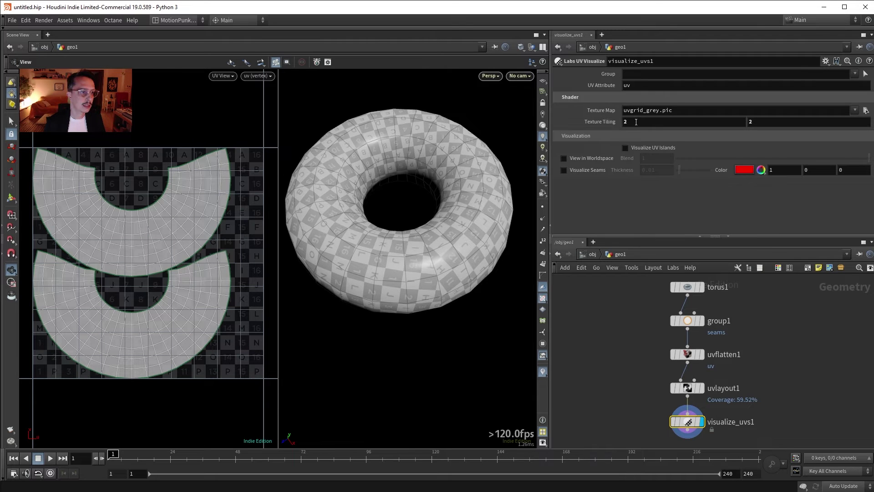
middle_click_drag(607, 120, 617, 103)
left_click_drag(460, 245, 455, 214)
mouse_move(807, 311)
middle_mouse_down()
mouse_move(716, 319)
mouse_move(754, 307)
mouse_move(803, 309)
middle_mouse_up()
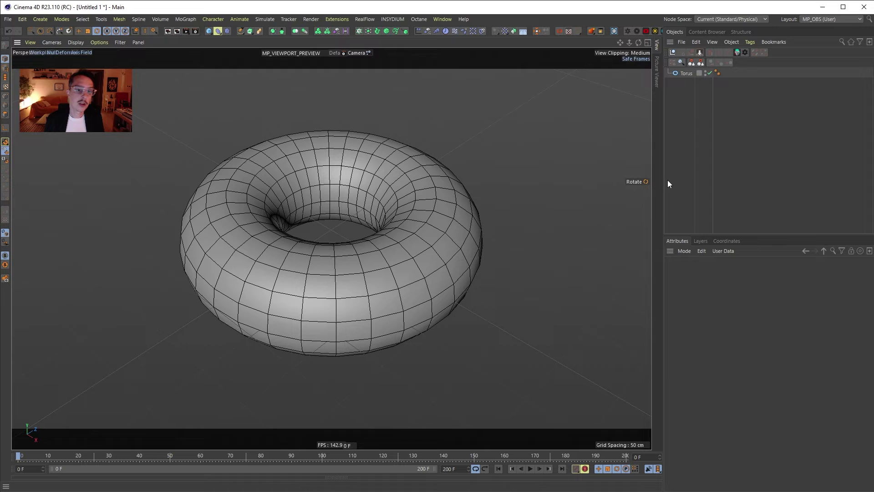
- Select the torus and detach the RizomUV plugin commands into a floating palette in the viewport's empty area
left_click(683, 73)
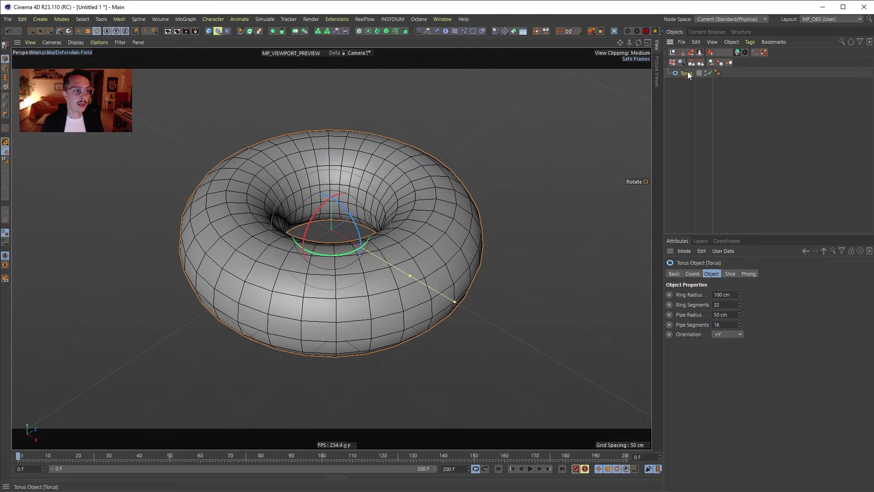
left_click(337, 18)
mouse_move(382, 206)
mouse_move(383, 255)
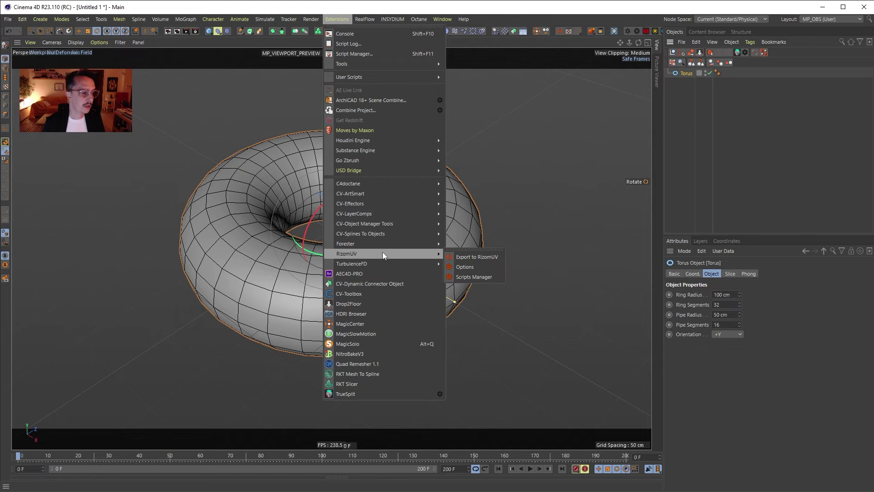
left_click(488, 250)
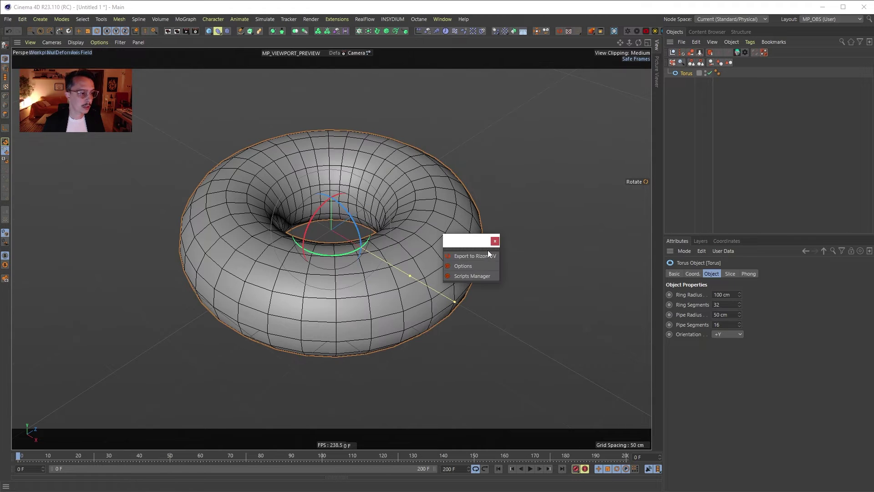
left_click_drag(488, 250, 588, 96)
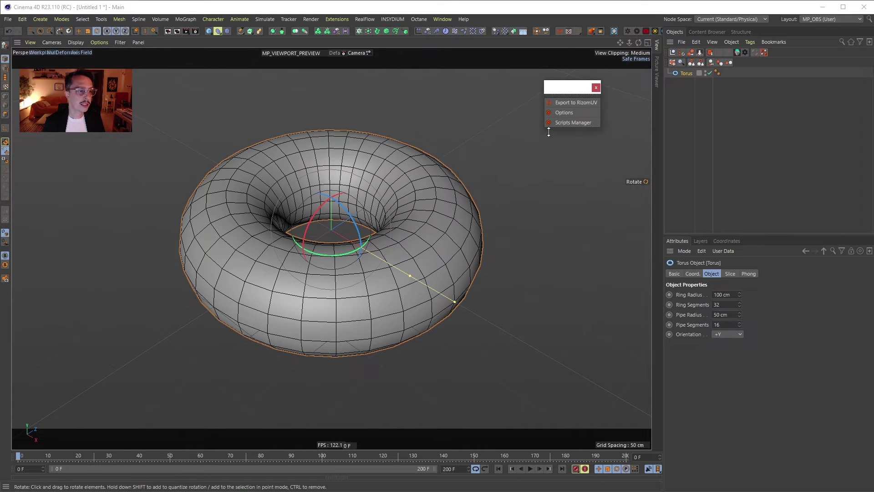
- Make the torus editable and export it to RizomUV
left_click(684, 73)
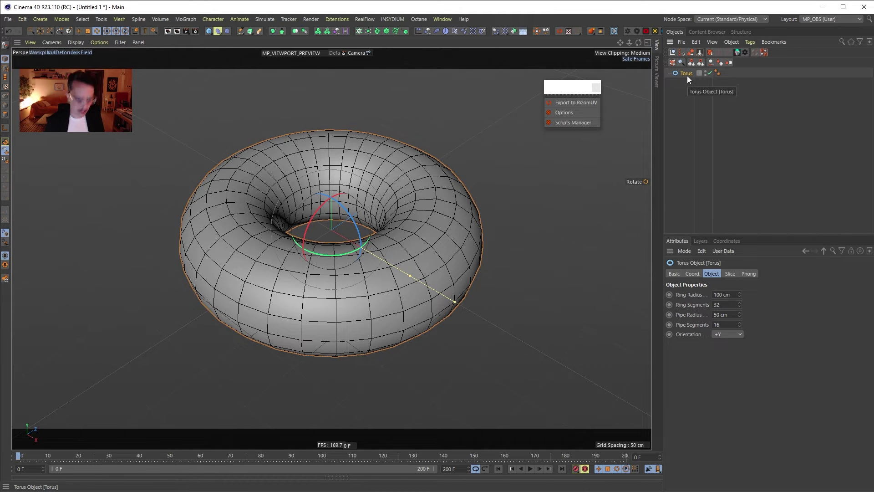
key("c")
left_click(722, 93)
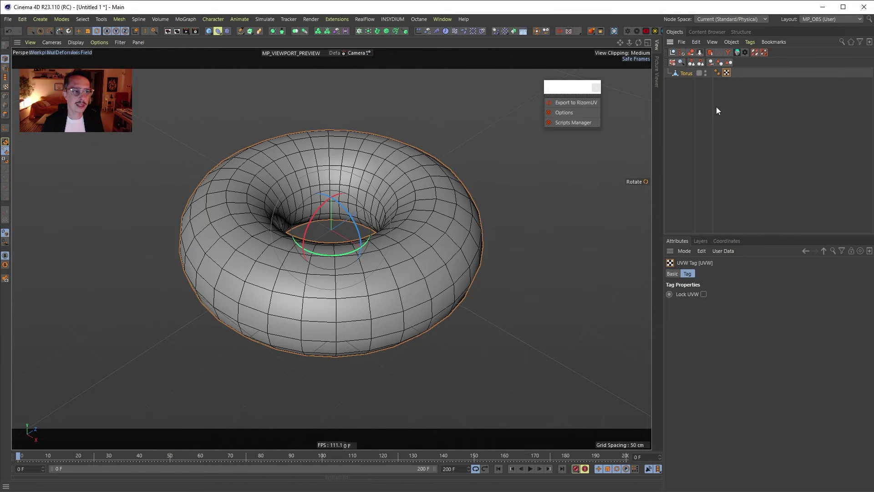
left_click(579, 103)
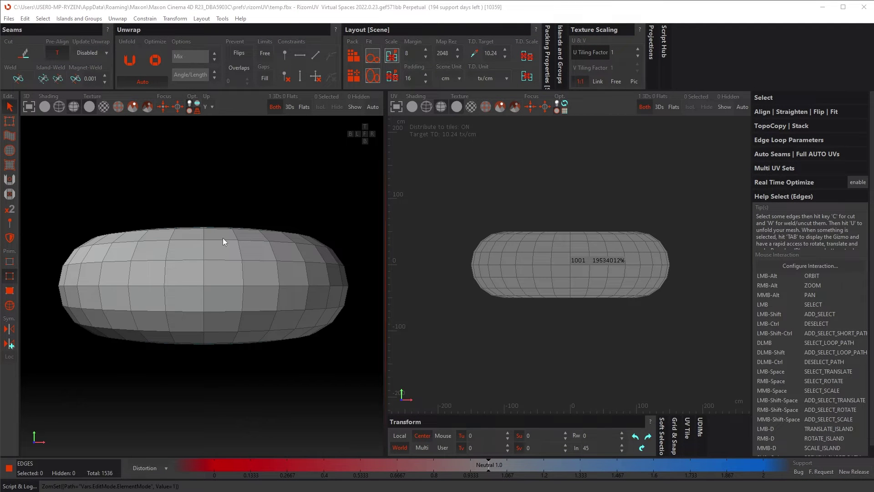
- Cut the torus along its outermost and innermost horizontal edge loops and unfold the two halves
mouse_move(255, 294)
left_mouse_down("alt")
mouse_move(267, 303)
mouse_move(261, 270)
mouse_move(285, 319)
mouse_move(275, 304)
mouse_move(288, 281)
mouse_move(281, 323)
mouse_move(272, 308)
mouse_move(279, 302)
mouse_move(256, 309)
left_mouse_up("alt")
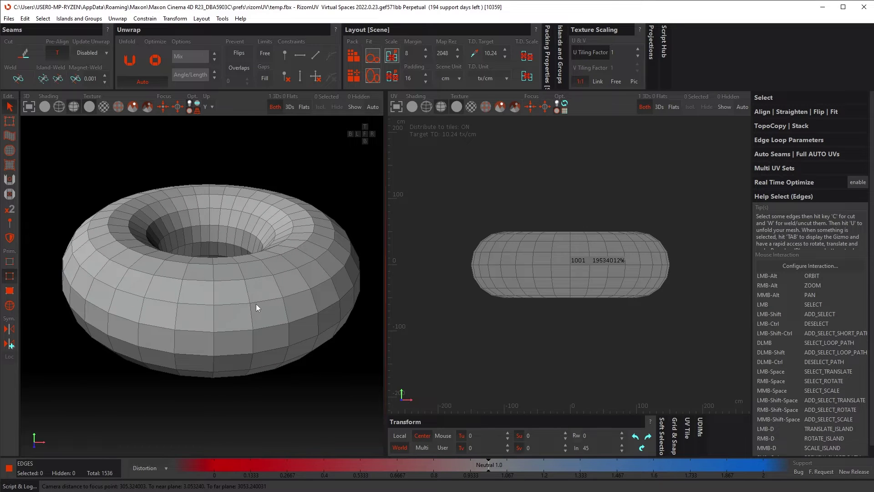
left_click_drag(274, 343, 271, 331, "alt")
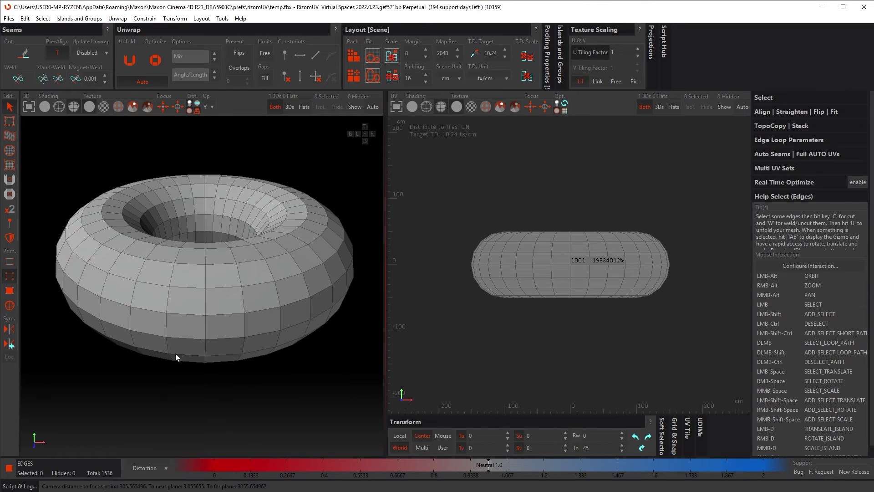
double_click(226, 338)
left_click_drag(257, 321, 266, 272, "alt")
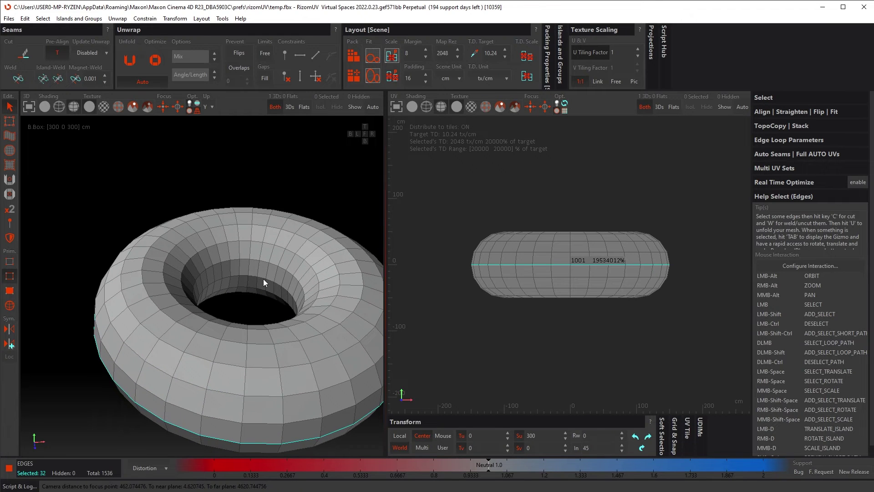
double_click(261, 278, "shift")
left_click_drag(302, 283, 266, 204, "alt")
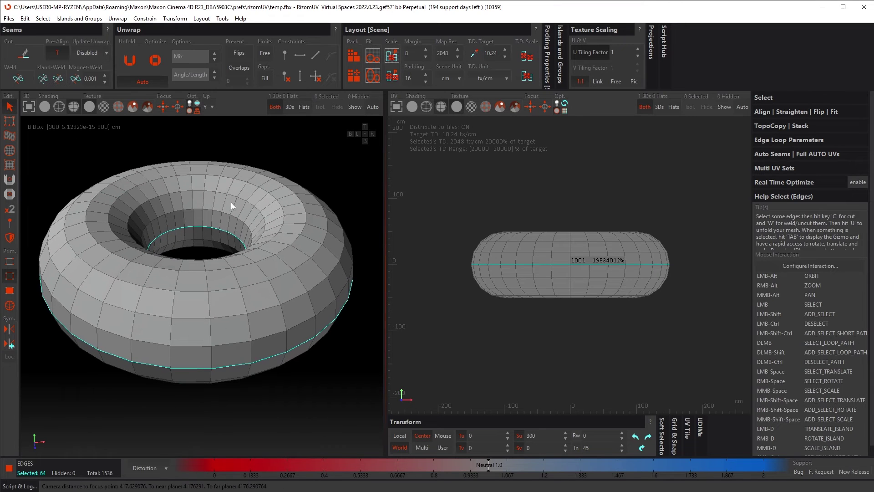
key("c")
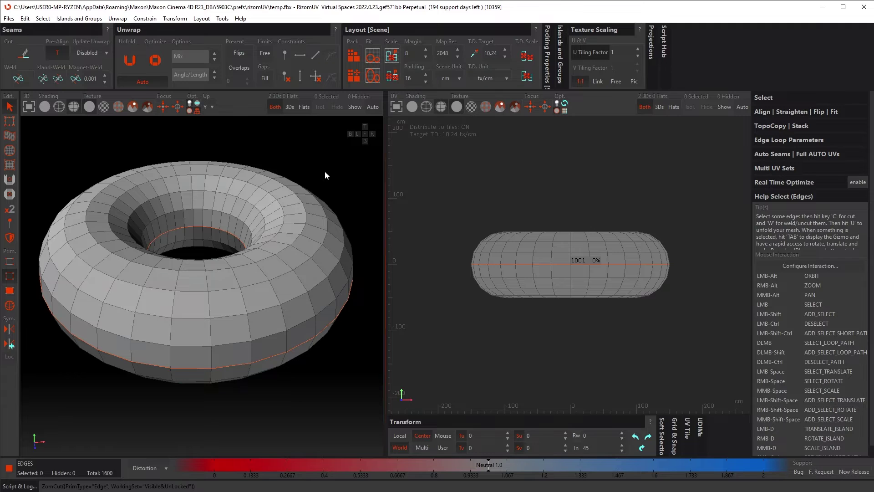
key("u")
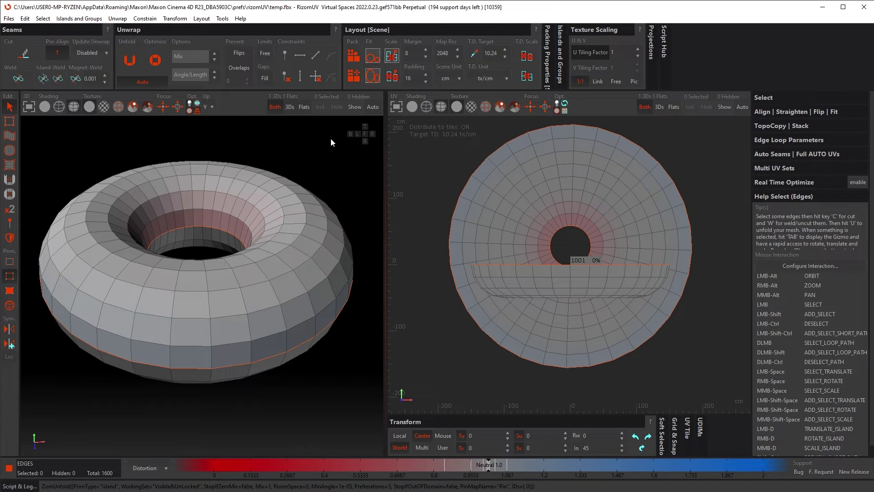
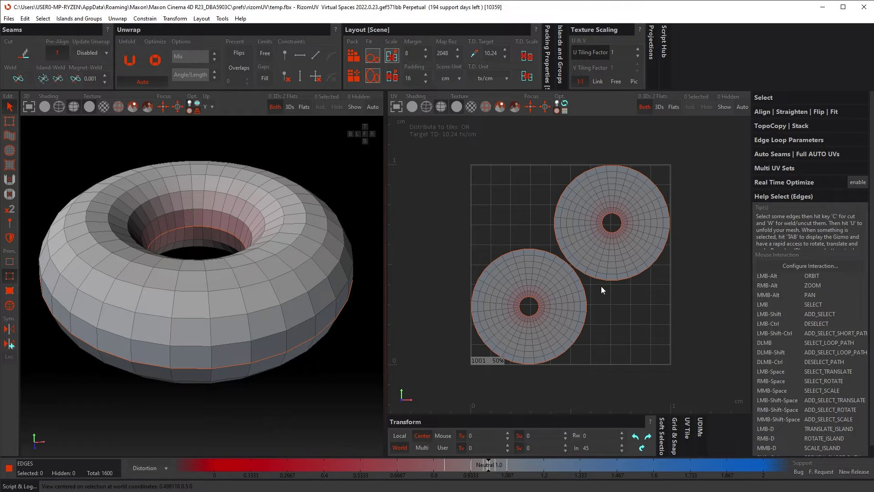
- Cut each ring-shaped island along one radial edge line and unfold both islands into open arcs
left_click_drag(277, 288, 302, 290, "alt")
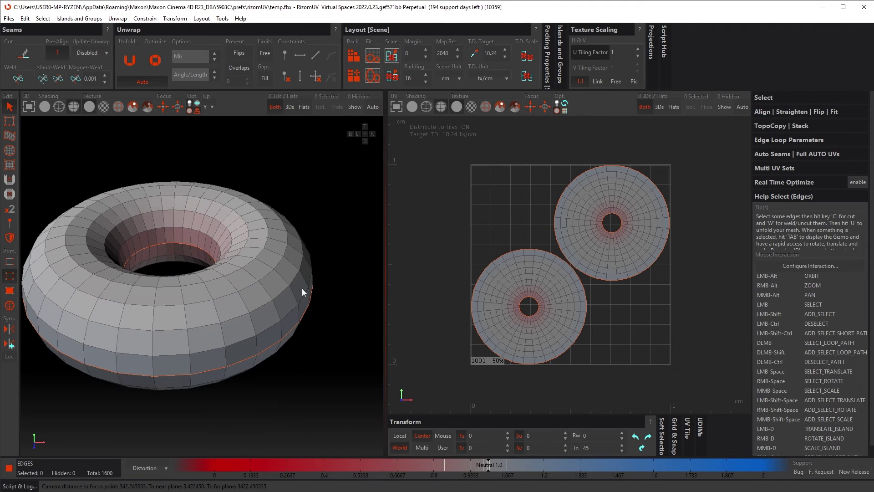
double_click(244, 300)
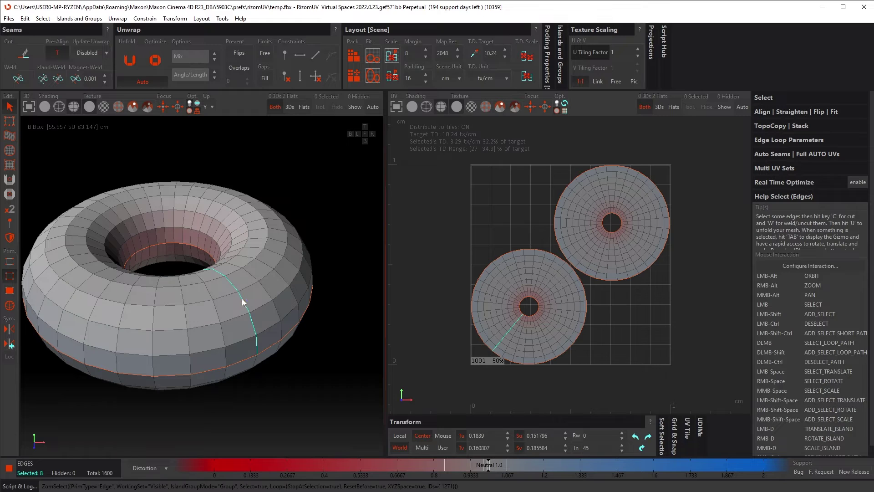
key("c")
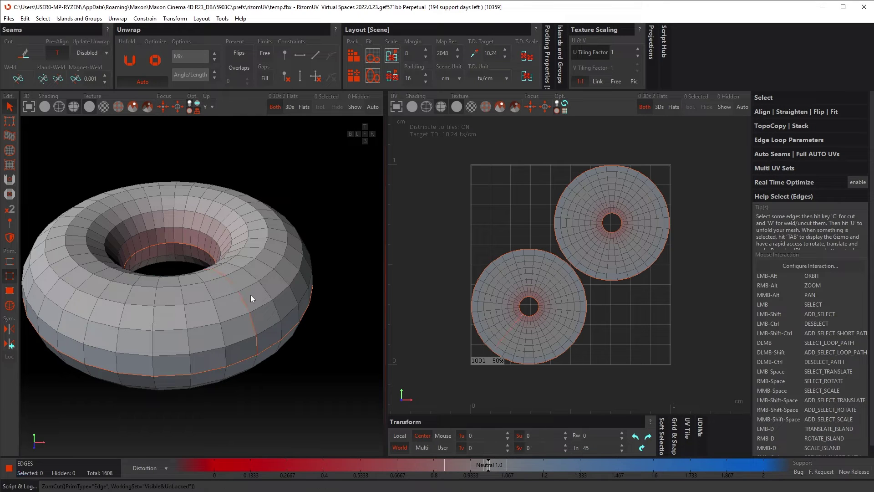
double_click(634, 180)
key("c")
key("u")
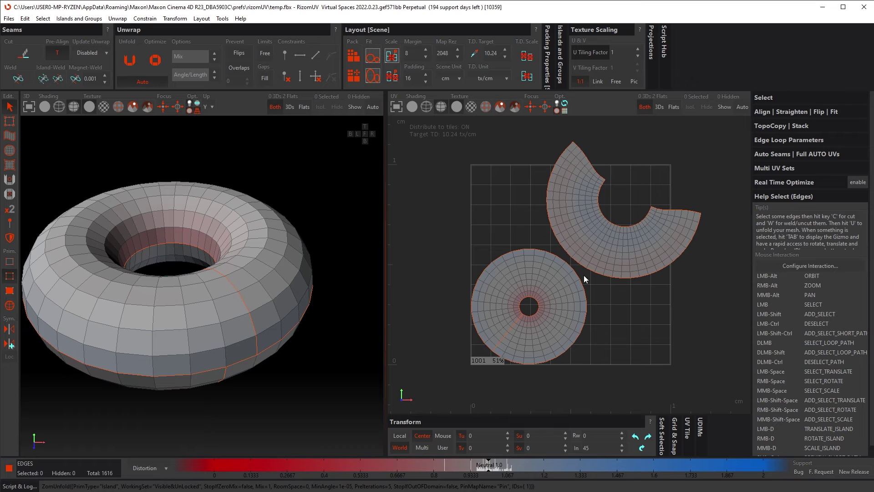
key("u")
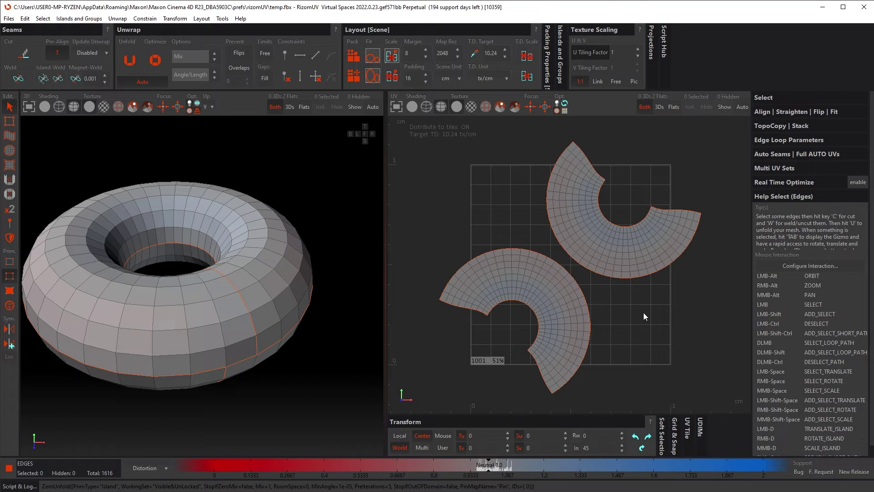
- Pack the two arc islands into the UV tile, then close RizomUV and return the UVs to Cinema 4D
key("p")
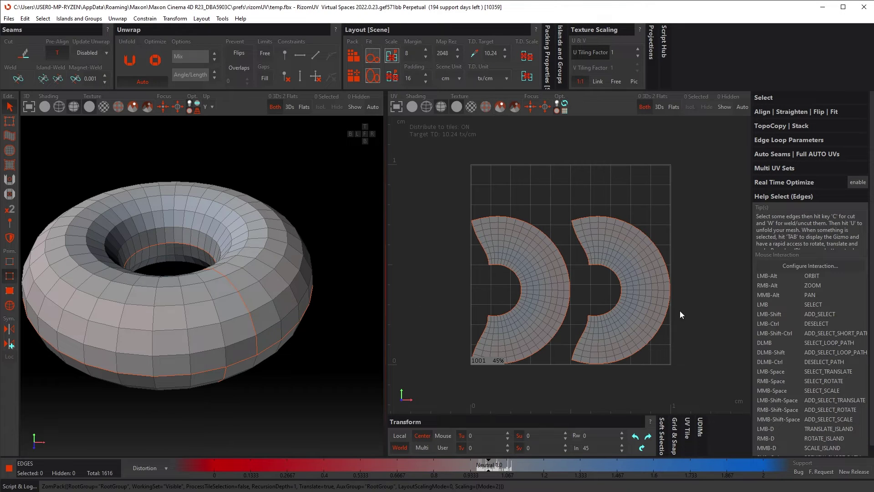
left_click(856, 13)
left_click(422, 250)
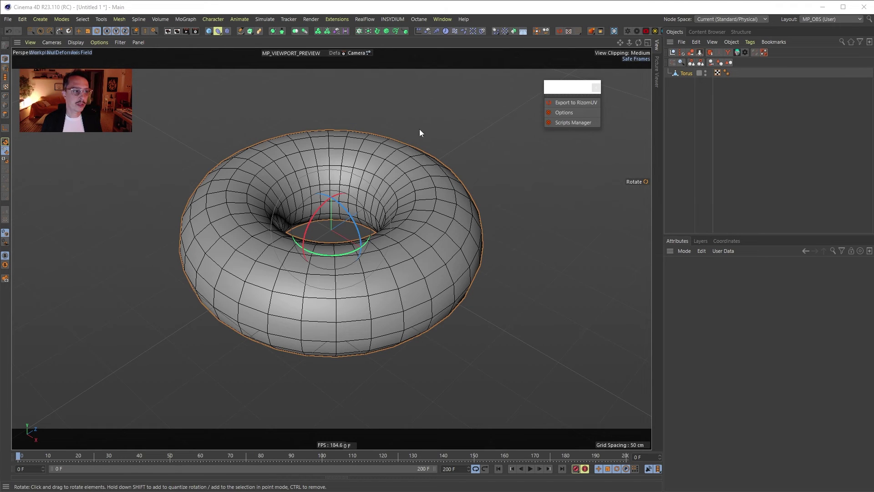
- Examine the torus's returned UV islands in the Texture UV Editor and close it
double_click(718, 73)
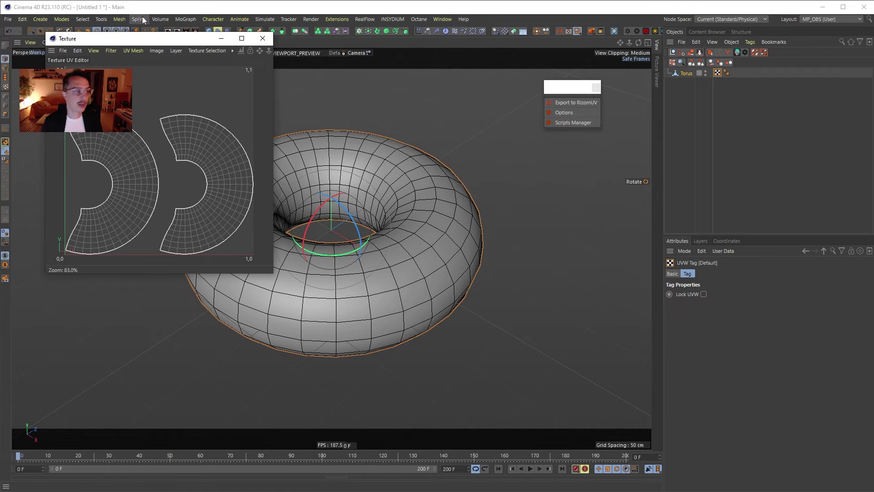
left_click_drag(157, 38, 325, 77)
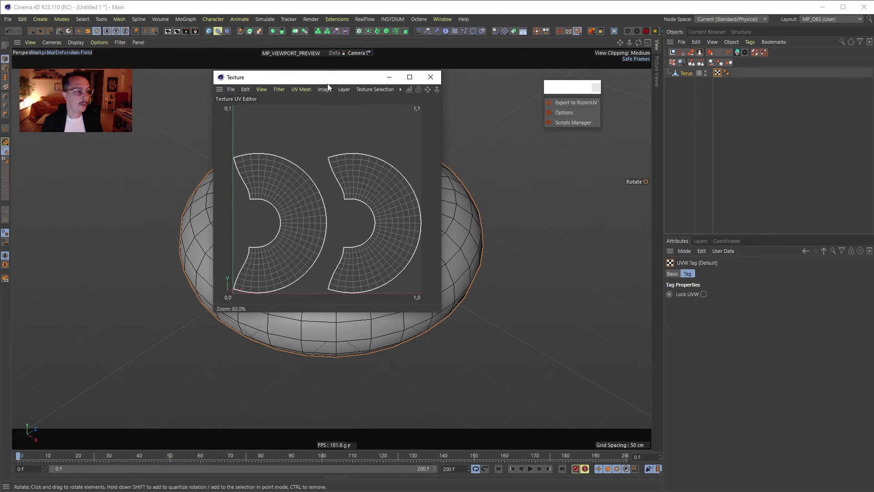
left_click(430, 77)
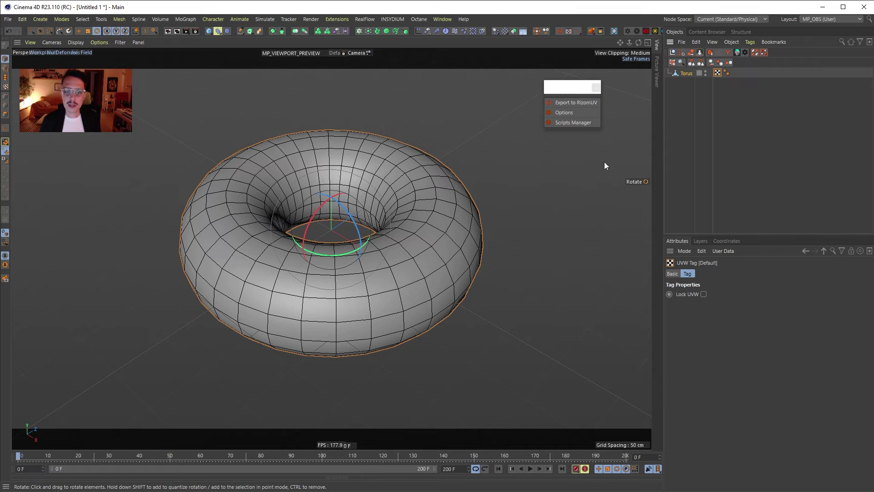
- Switch to Houdini and set the torus and group nodes apart from the UV Flatten chain to free network space
left_click(823, 7)
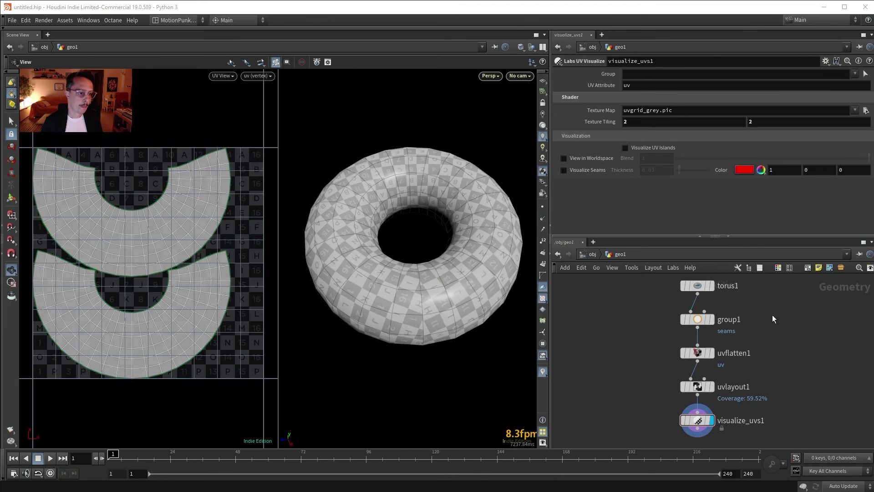
middle_click_drag(763, 301, 670, 310)
left_click_drag(687, 279, 736, 323)
middle_click_drag(766, 362, 748, 361)
left_click(746, 358)
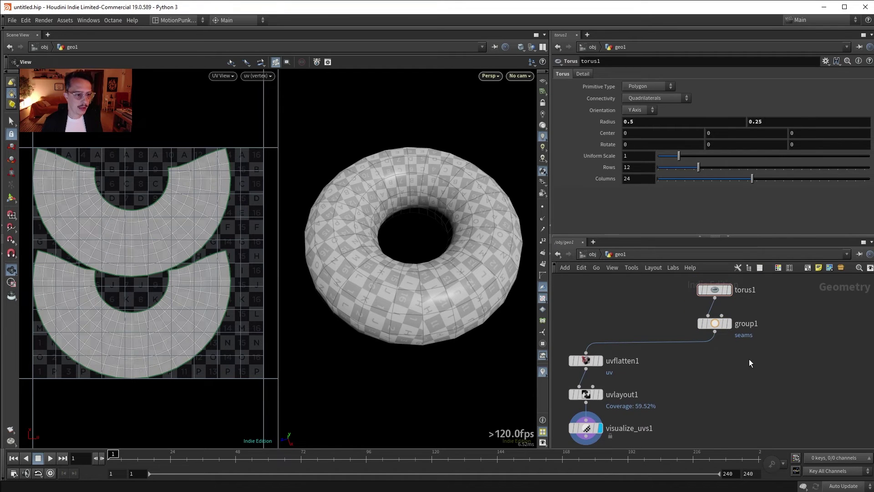
key("Tab")
type("riz")
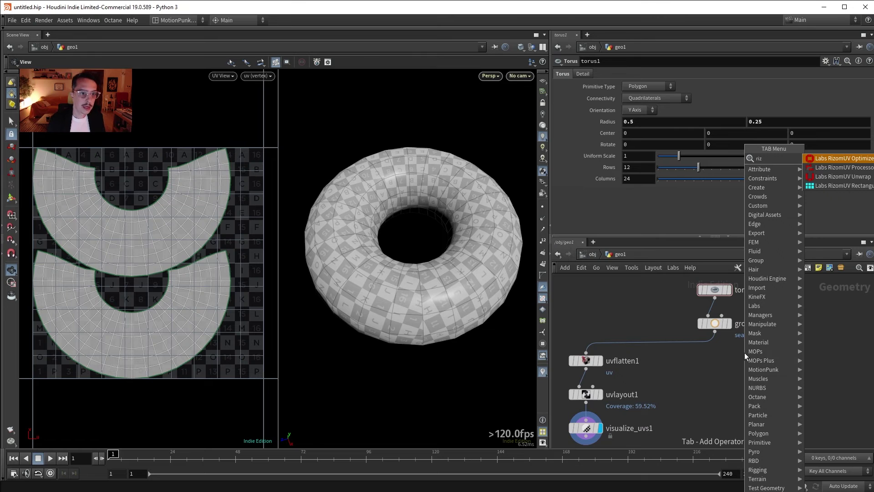
key("Escape")
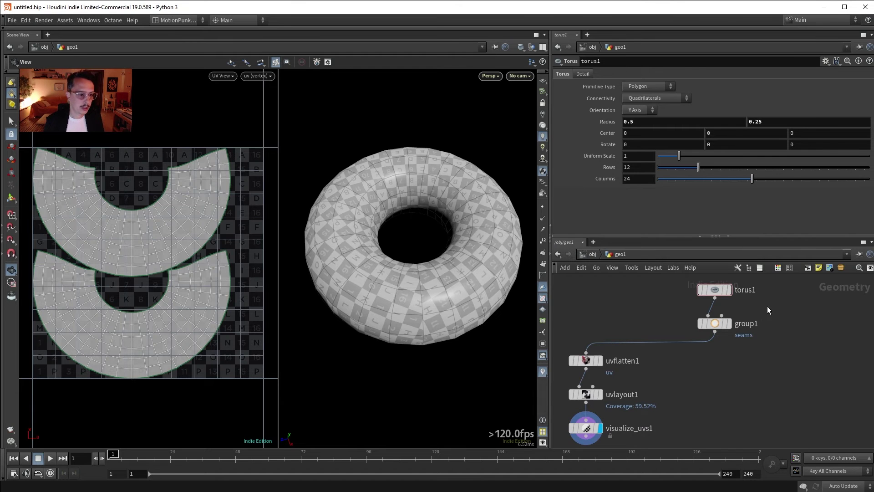
- Add a Labs RizomUV Unwrap node beside the group node and connect the torus node's output to it
key("Tab")
type("rizo")
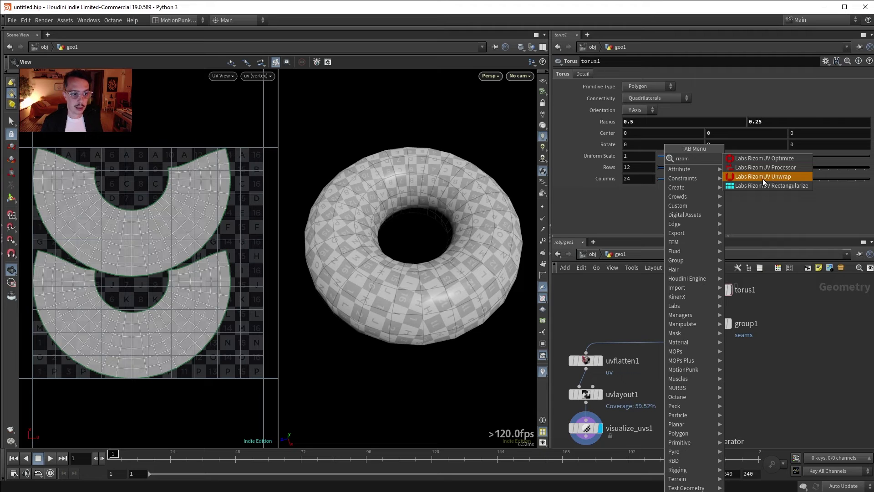
left_click(778, 177)
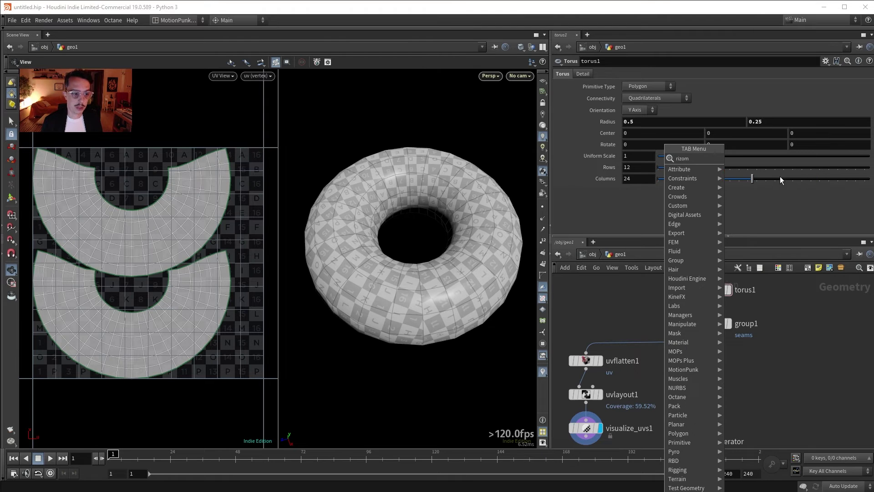
left_click(798, 348)
middle_click_drag(825, 306, 774, 321)
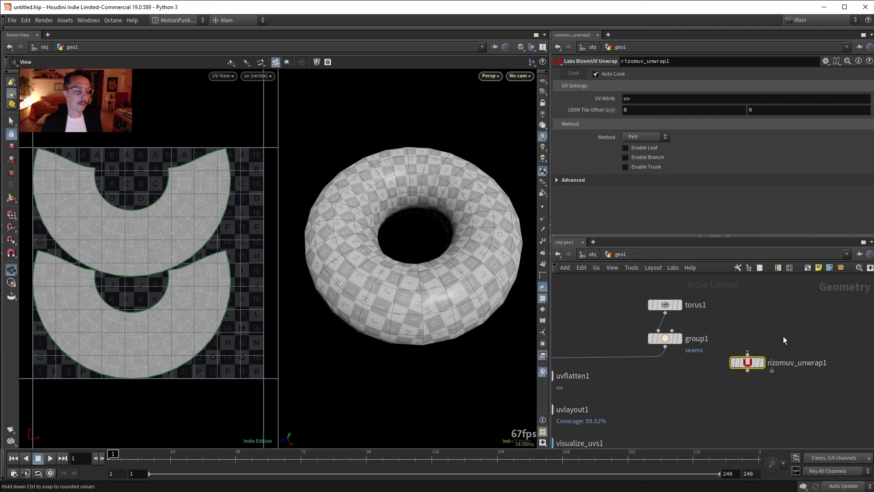
mouse_move(672, 319)
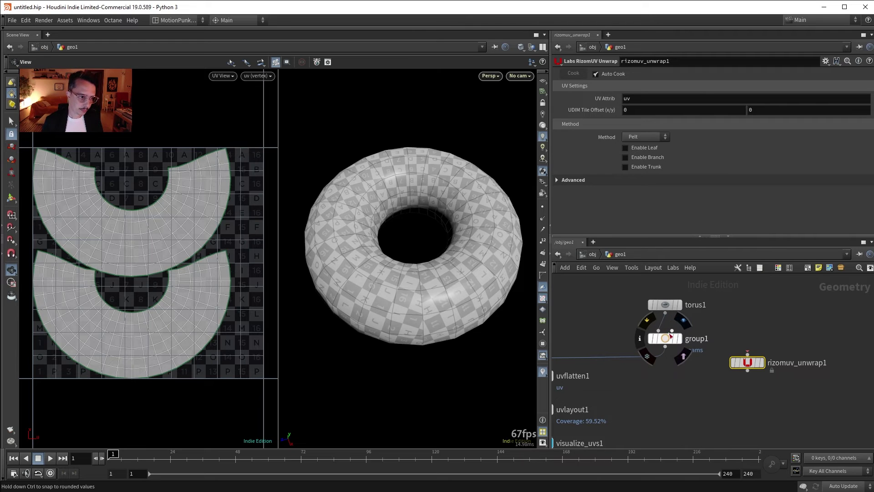
left_click_drag(665, 313, 747, 354)
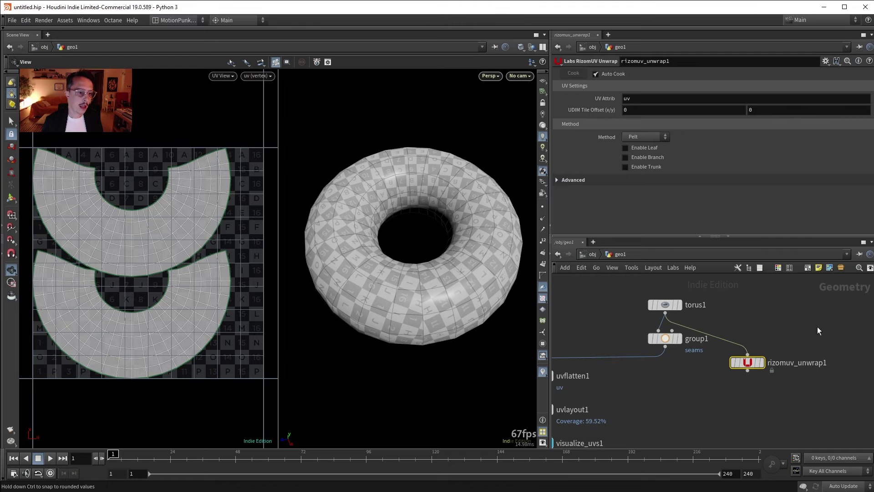
- Expand the RizomUV Unwrap node's advanced settings and examine the Rizom Location path
left_click(703, 179)
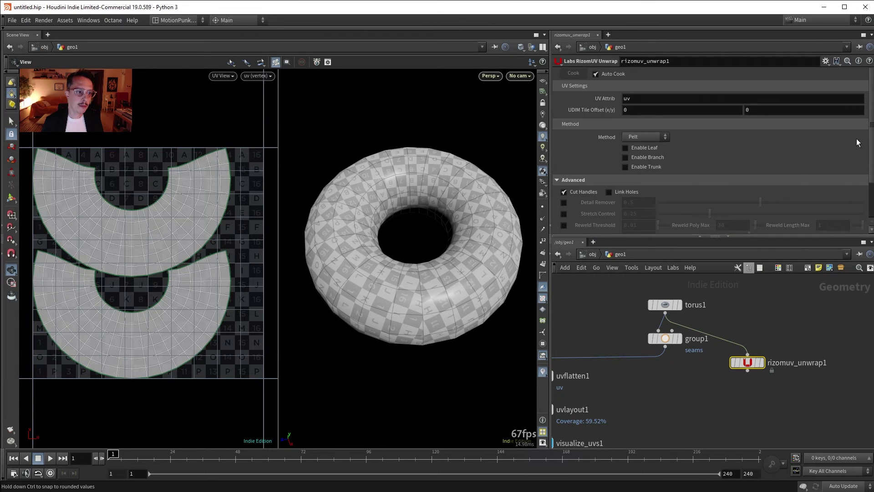
scroll(697, 214, "down", 2)
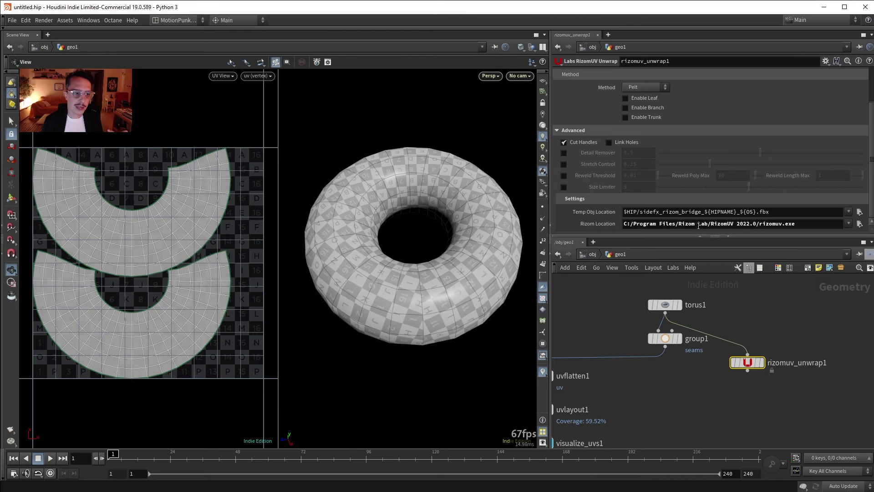
- Display the RizomUV Unwrap node's result and rewire its input to the output of the seams group node
left_click(641, 130)
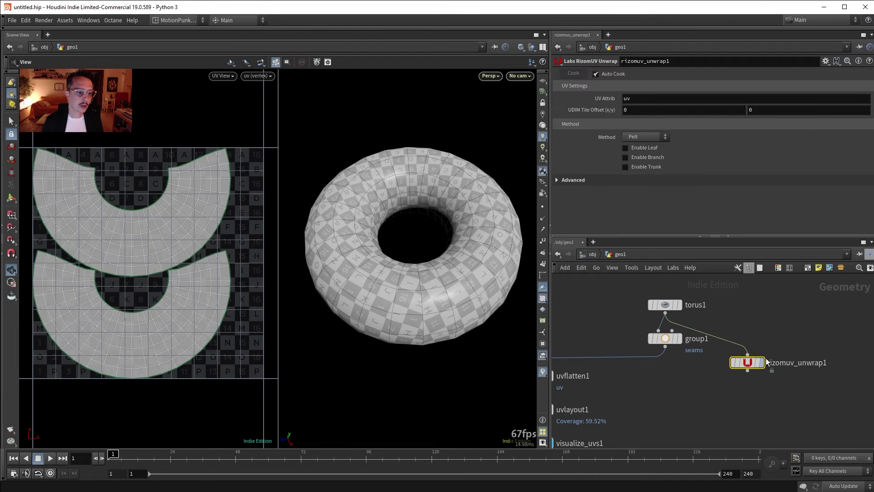
mouse_move(765, 367)
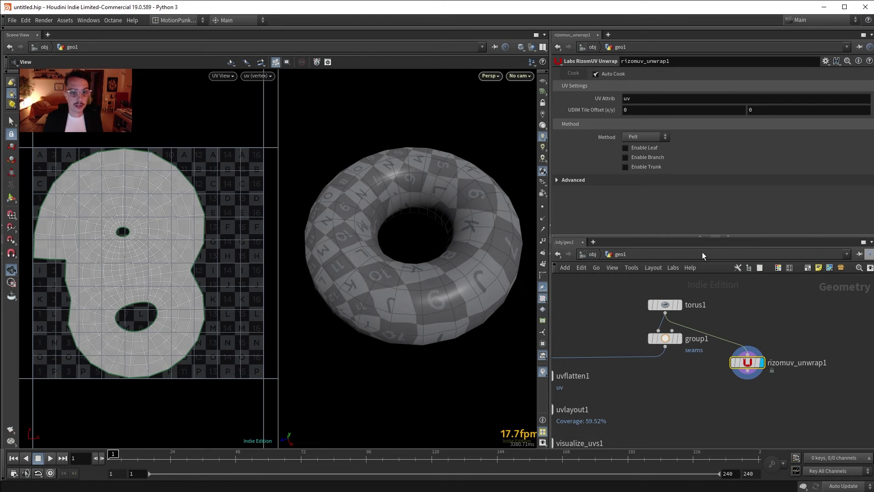
left_click_drag(735, 362, 746, 370)
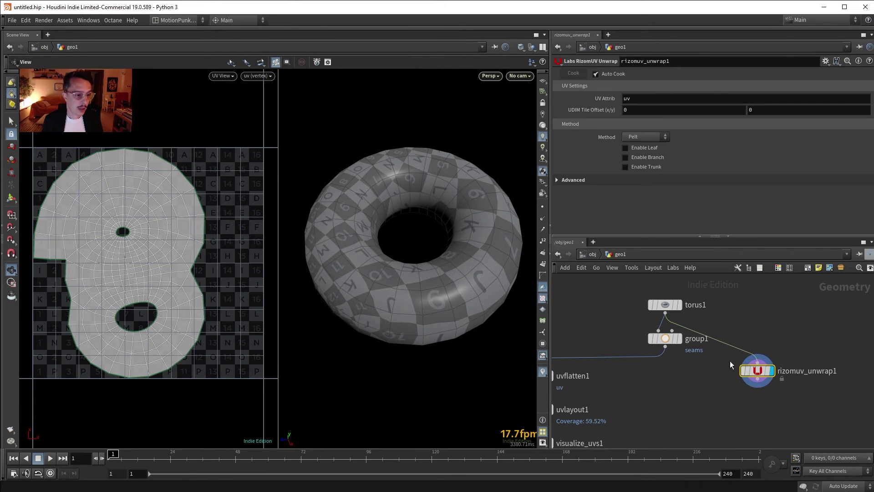
left_click_drag(665, 347, 761, 362)
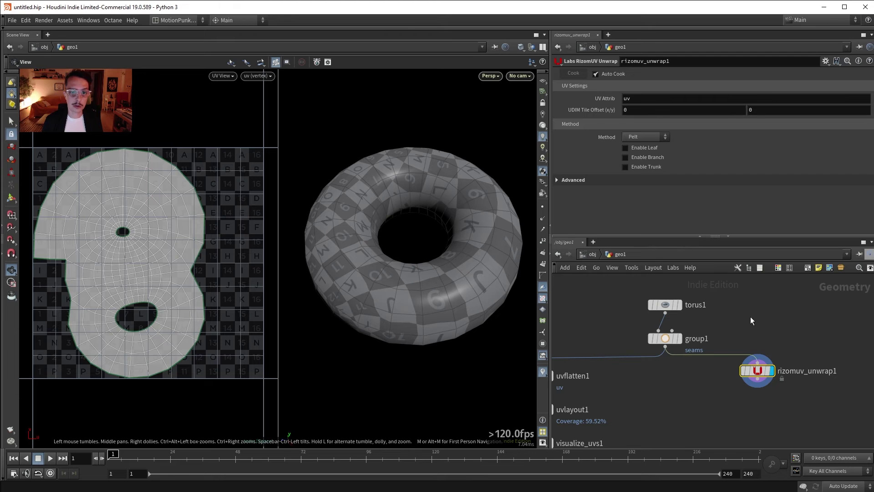
- Turn off Auto Cook on the RizomUV Unwrap node, set its method to Custom and its seam group to seams
left_click(596, 73)
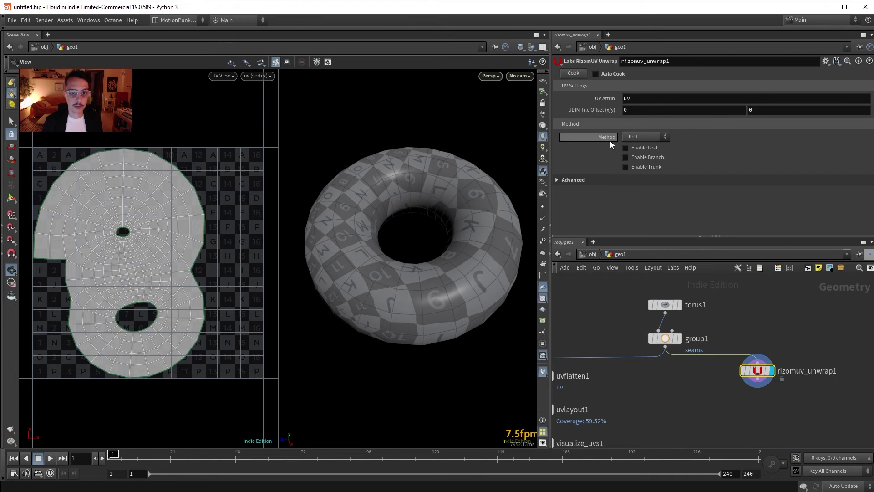
left_click(644, 138)
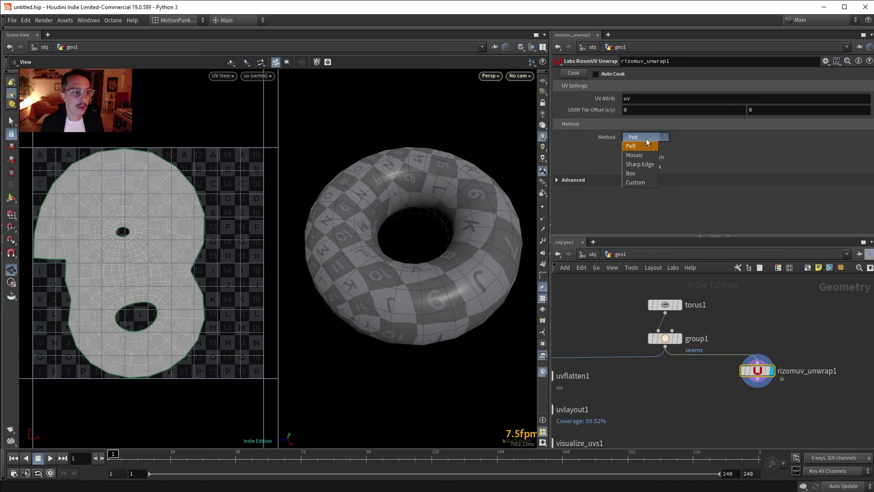
left_click(643, 182)
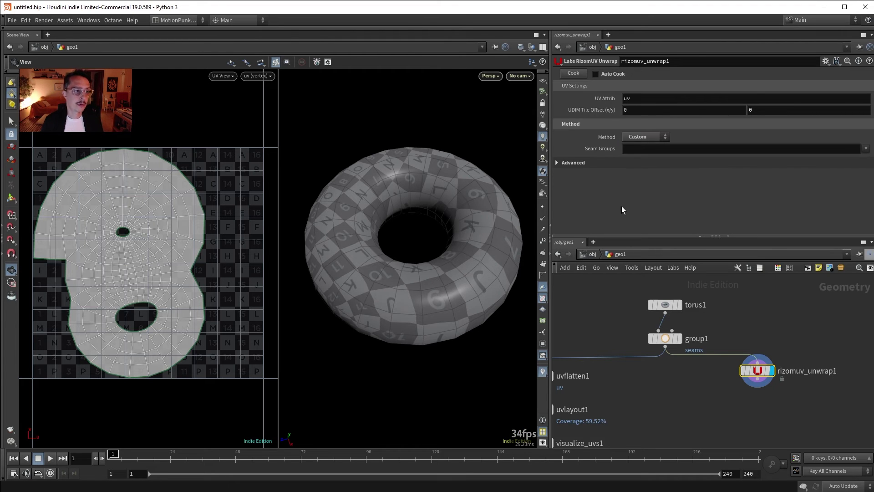
left_click(865, 149)
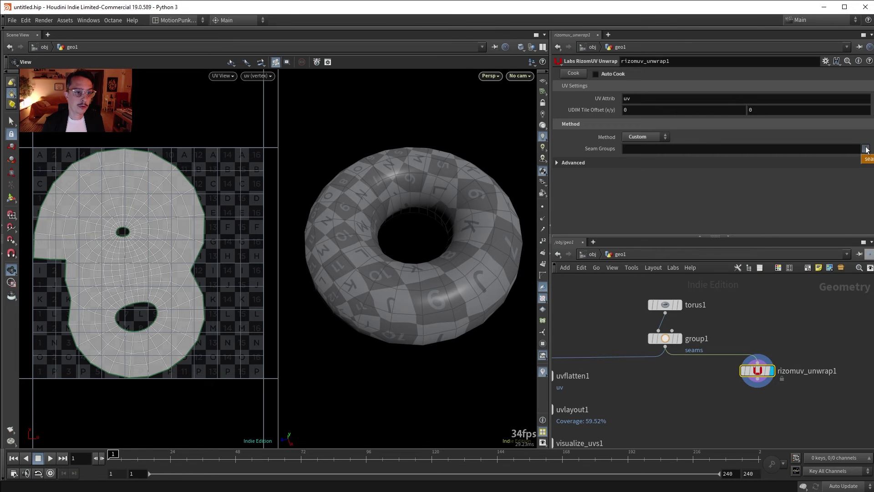
left_click(867, 159)
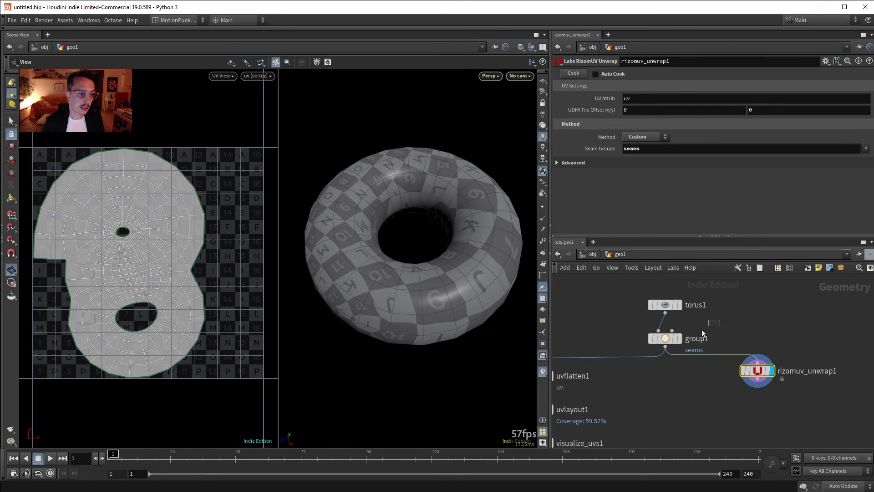
- Check the group node's seams edge group and cook the RizomUV Unwrap node with the custom seams
left_click(670, 337)
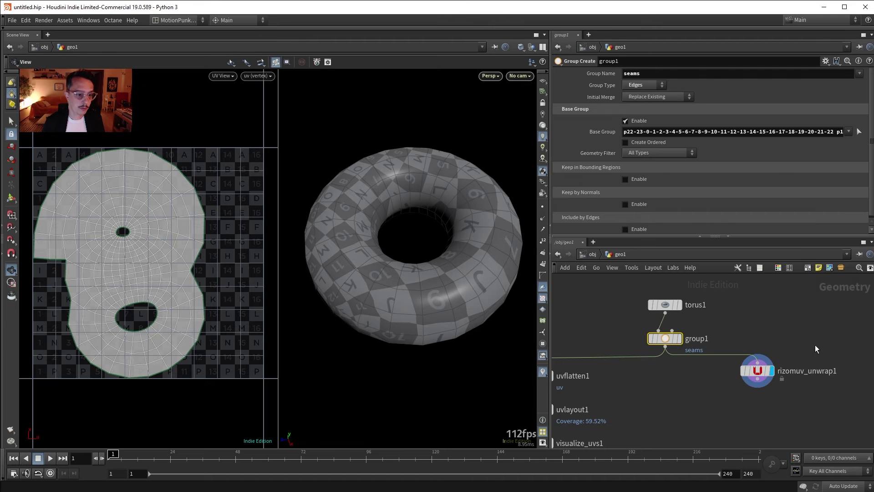
left_click(753, 383)
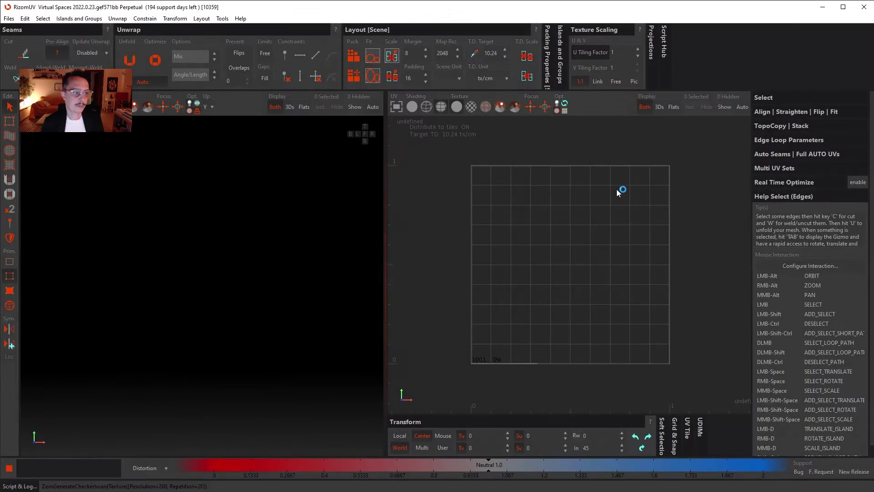
key("ctrl+s")
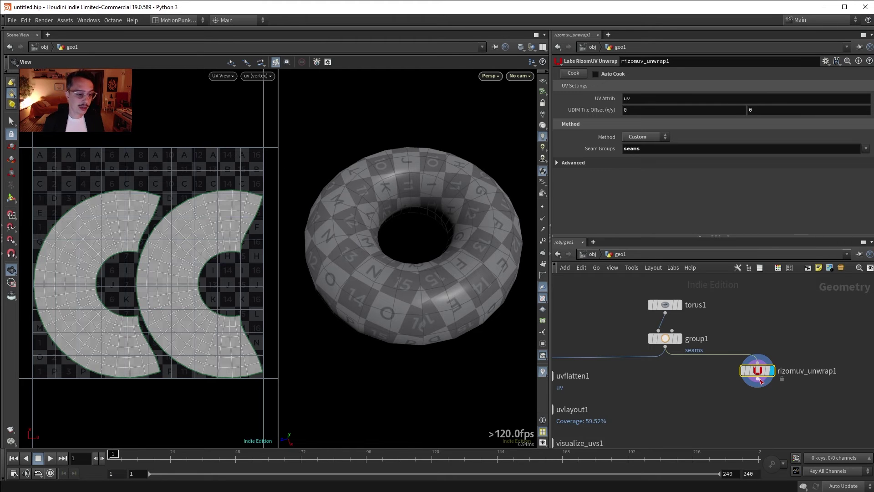
- Add a Labs RizomUV Optimize node connected to the RizomUV Unwrap output and align it directly below that node
key("Tab")
type("opt")
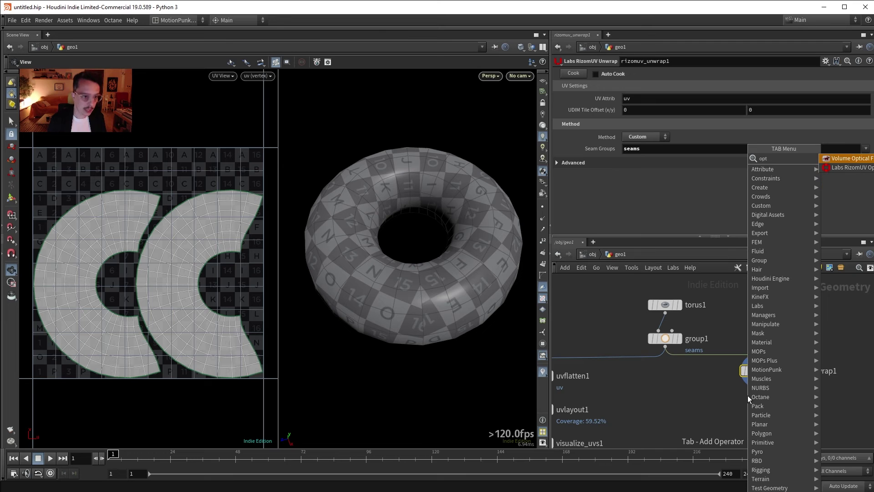
key("Down")
key("Return")
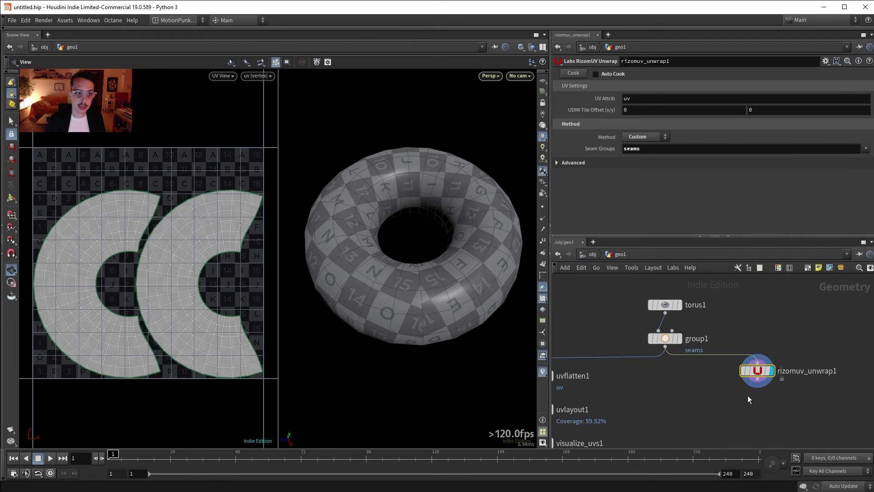
left_click(747, 395)
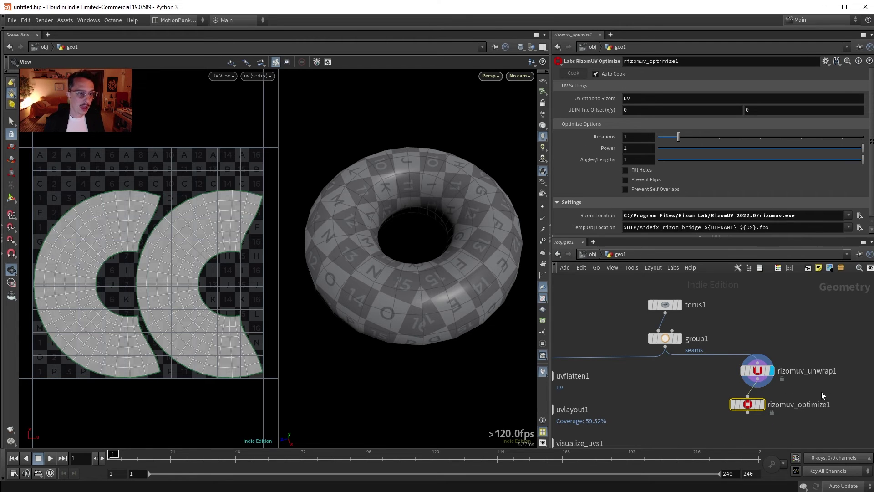
left_click_drag(748, 405, 758, 405)
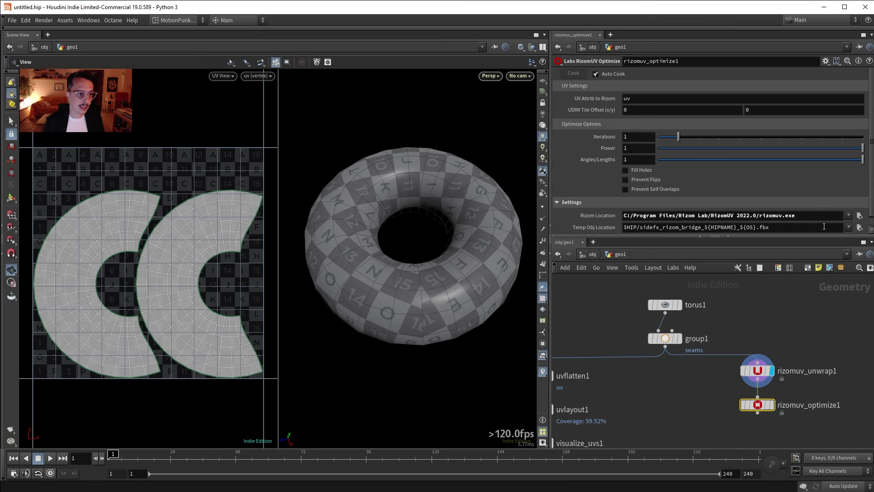
- Display the RizomUV Optimize node's result and compare it with the RizomUV Unwrap result
mouse_move(771, 405)
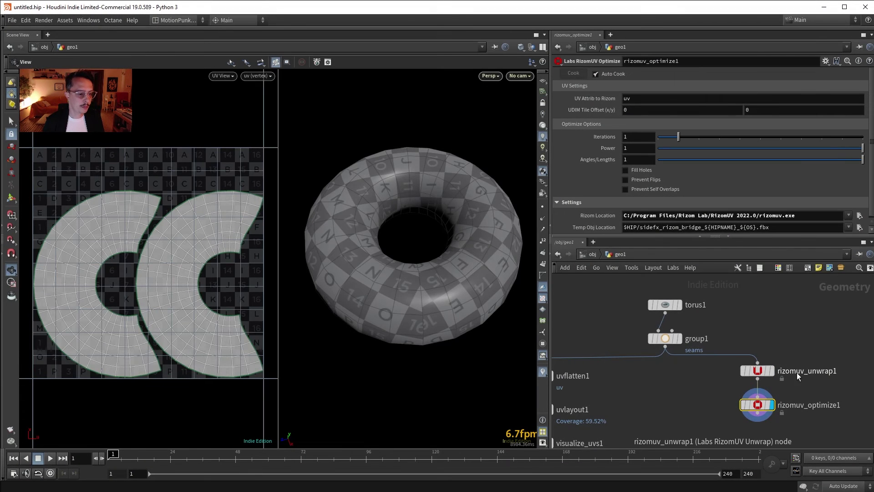
mouse_move(771, 381)
left_click(770, 405)
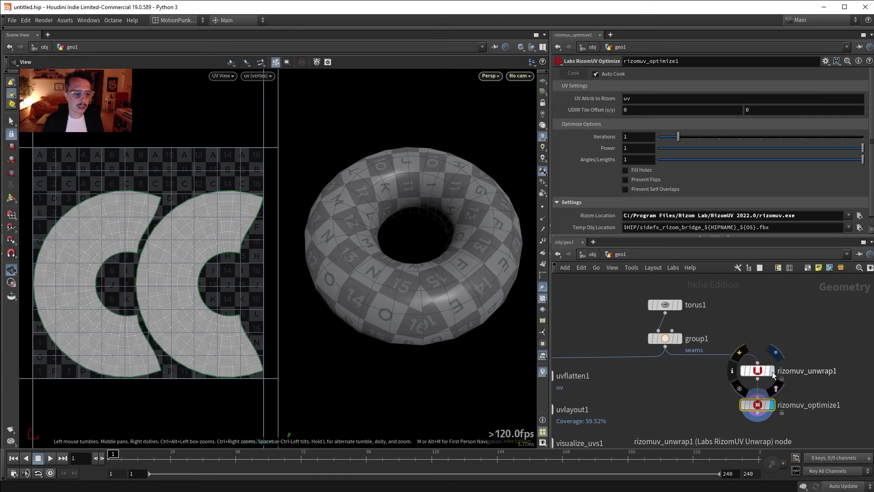
middle_click_drag(807, 392, 791, 376)
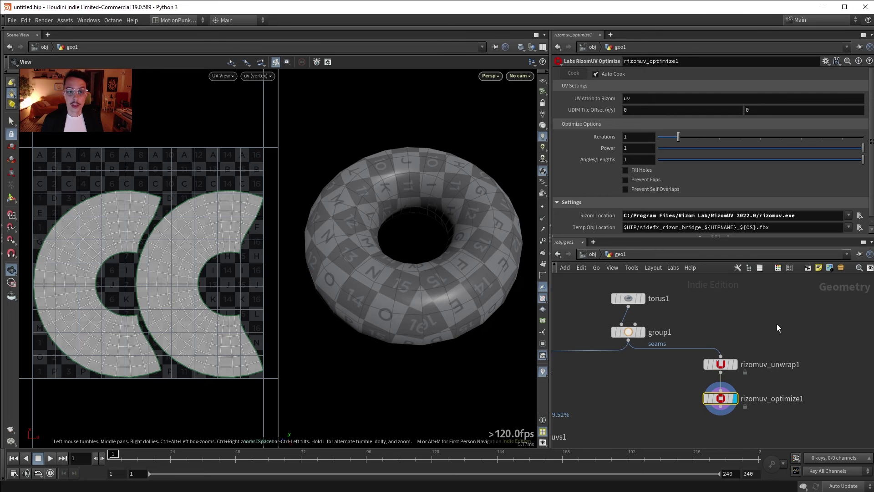
middle_click_drag(762, 322, 767, 325)
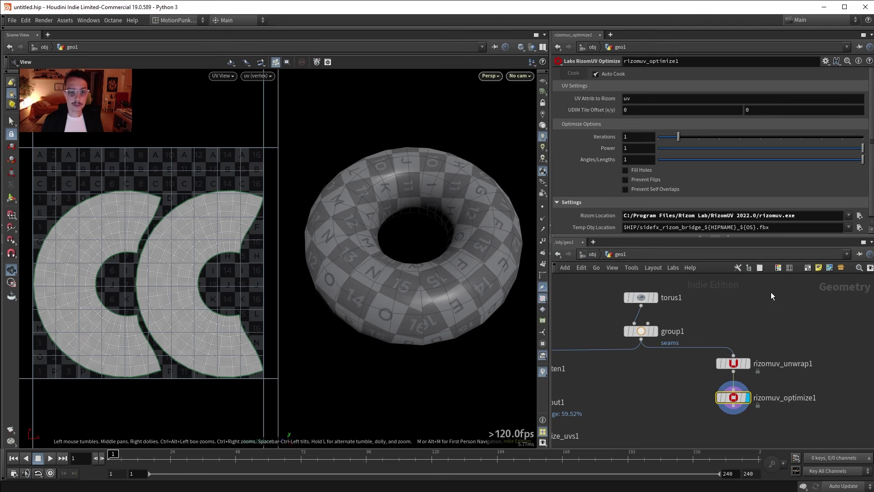
- Connect the RizomUV Optimize output to the Visualize UVs node and display that node
middle_click_drag(739, 310, 734, 337)
middle_click_drag(788, 338, 865, 310)
left_click_drag(591, 387, 812, 367)
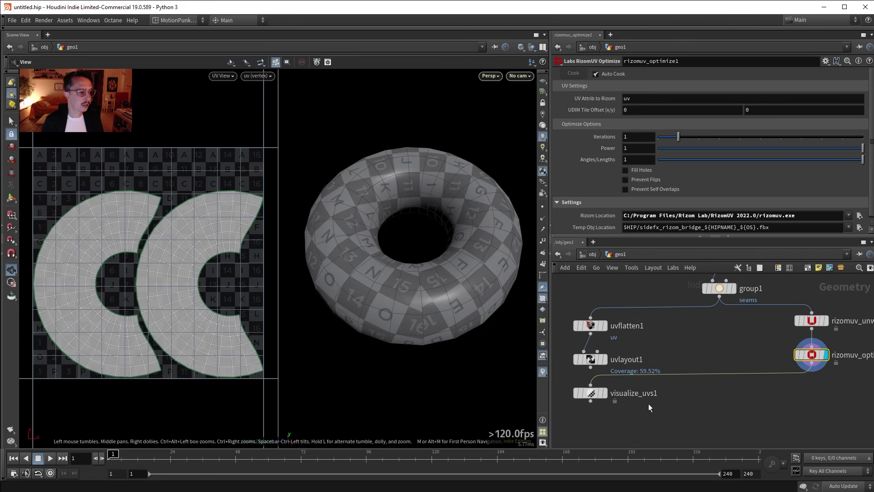
left_click(604, 394)
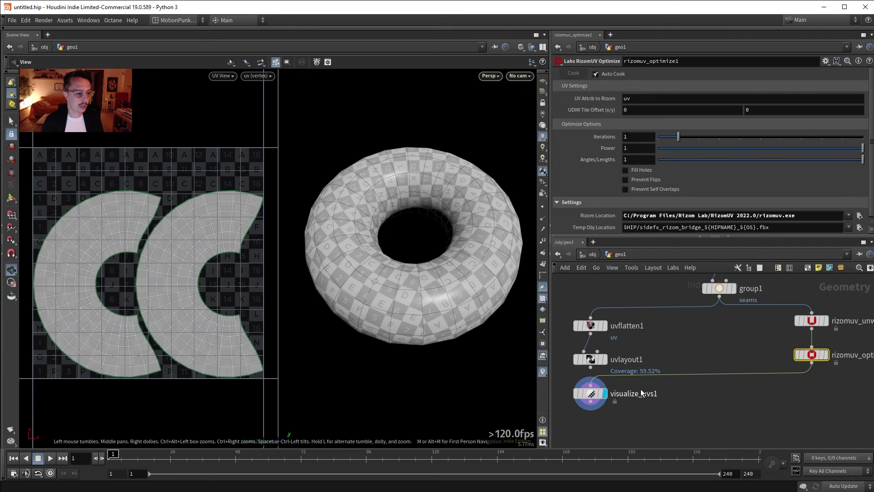
- Reconnect the Visualize UVs node to the UV Layout output and set the display back to the RizomUV Optimize node
left_click_drag(590, 364, 591, 380)
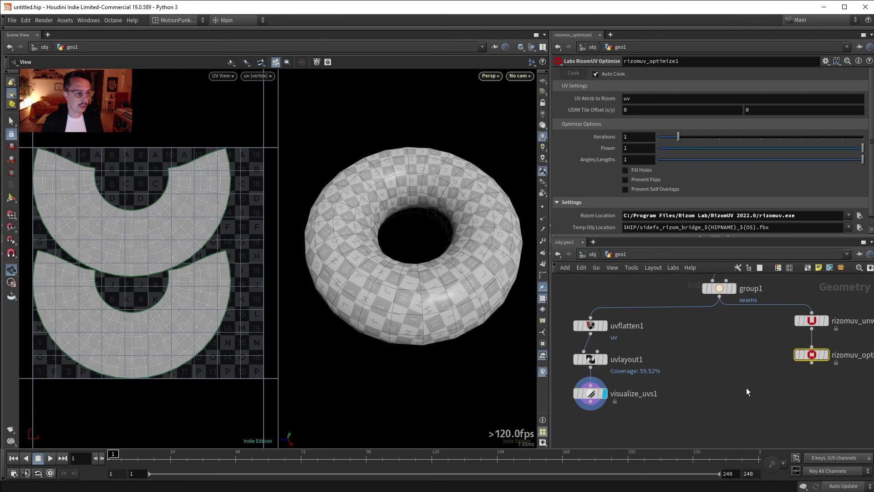
left_click(825, 354)
middle_click_drag(596, 385, 591, 385)
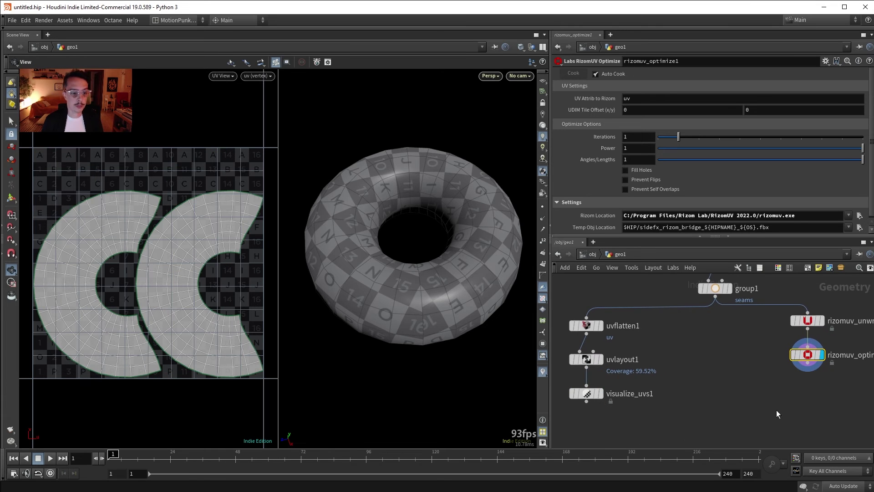
middle_click_drag(778, 404, 747, 409)
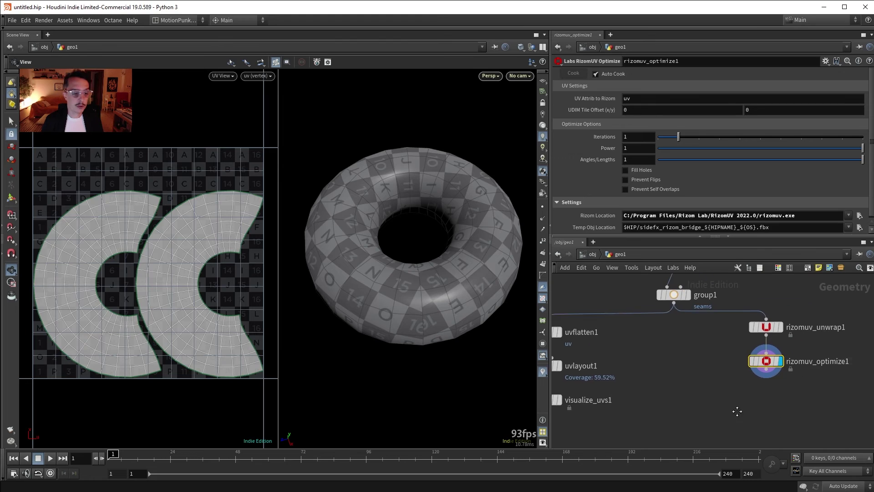
middle_click_drag(748, 409, 716, 416)
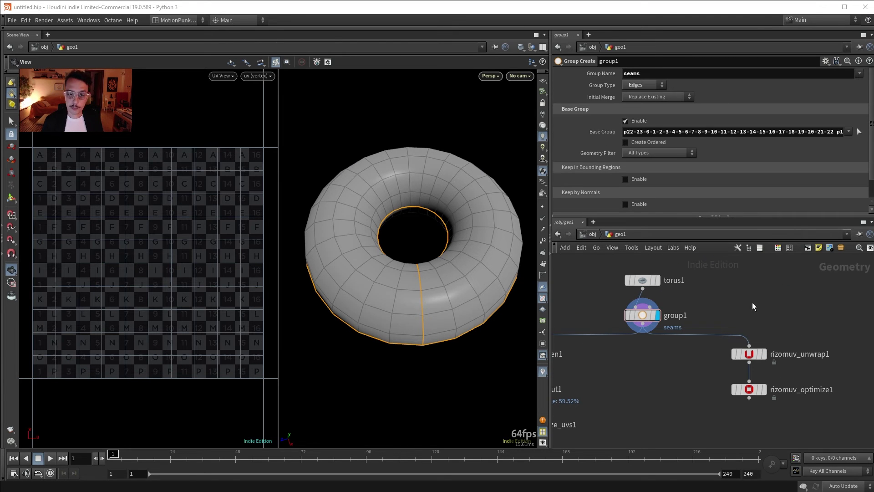
- Move the torus node well to the right of the RizomUV Unwrap and Optimize nodes to make room for another branch
left_click_drag(746, 293, 793, 321)
middle_click_drag(648, 282, 569, 282)
left_click_drag(564, 280, 809, 282)
middle_click_drag(846, 314, 716, 313)
left_click_drag(696, 284, 732, 282)
- Add a Labs RizomUV Processor node below the torus node
key("Tab")
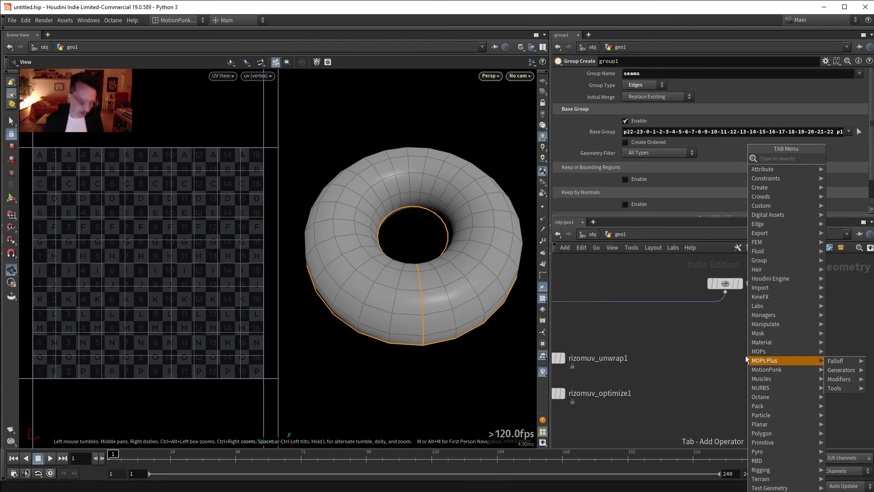
type("rizom")
key("Down")
key("Down")
key("Up")
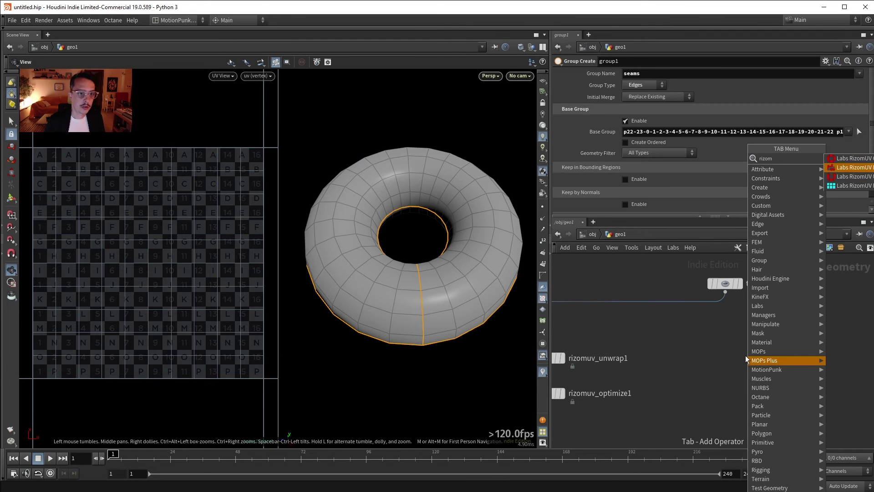
key("Return")
left_click(730, 346)
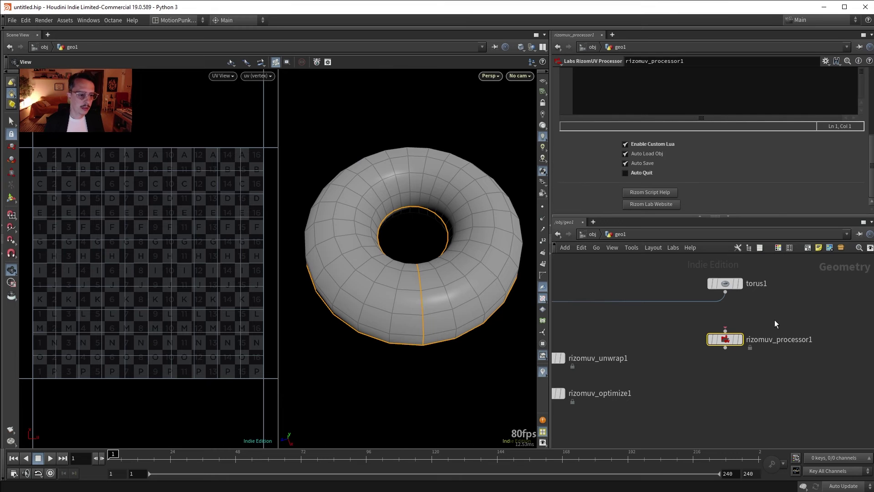
- Enlarge the parameter area of the RizomUV Processor node and set its Group Type to Primitive
scroll(872, 156, "up", 5)
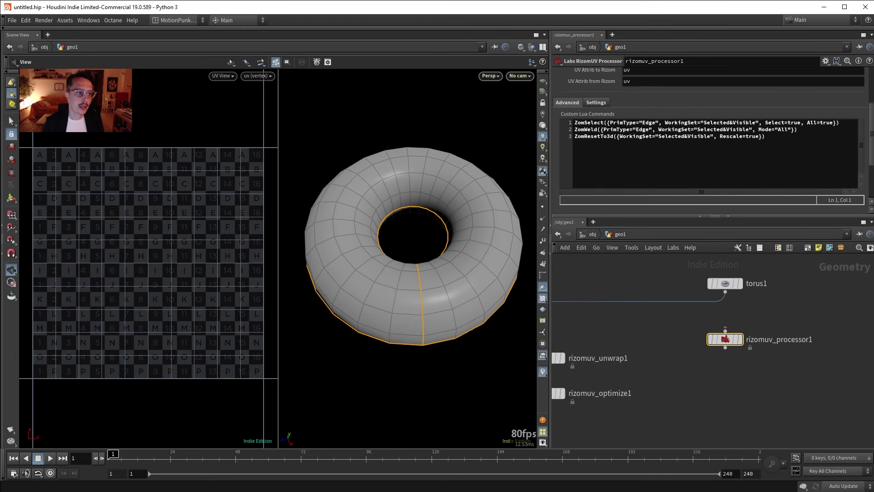
left_click_drag(815, 218, 815, 305)
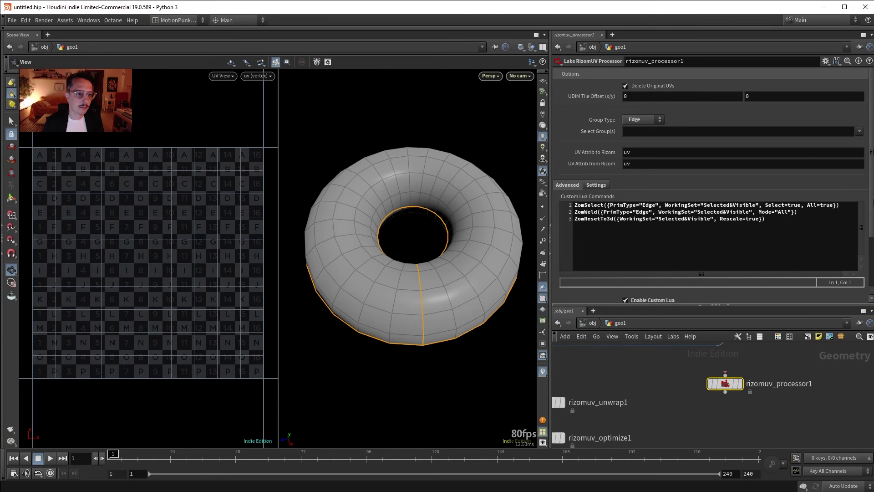
left_click(642, 119)
left_click(646, 128)
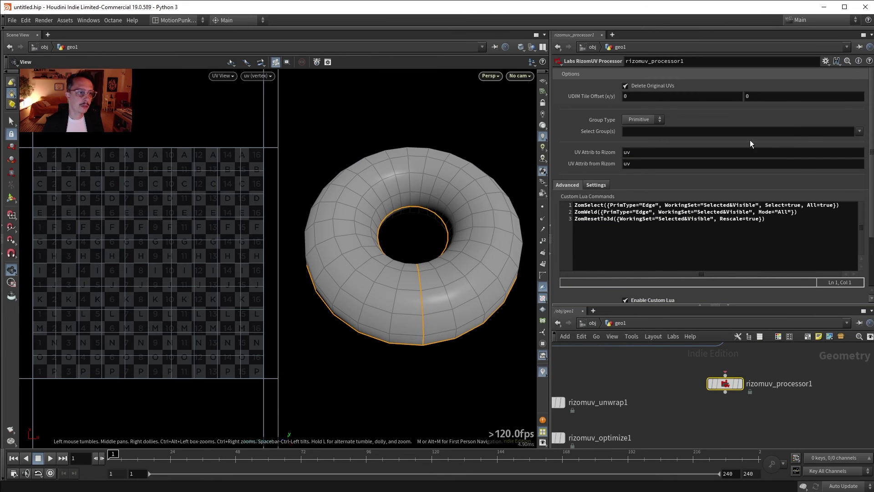
- Clear and disable the RizomUV Processor's custom Lua commands and turn on Auto Quit
scroll(871, 146, "down", 2)
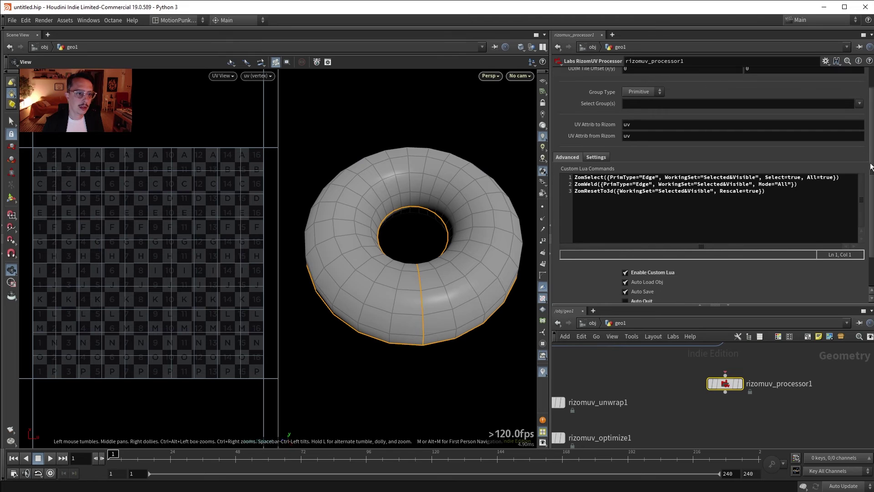
left_click(596, 156)
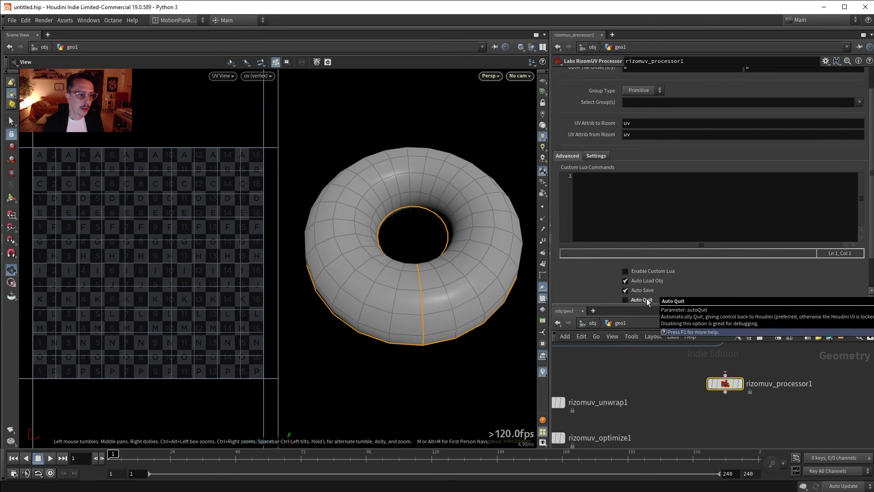
left_click(587, 156)
middle_click(607, 167, "ctrl")
left_click(591, 156)
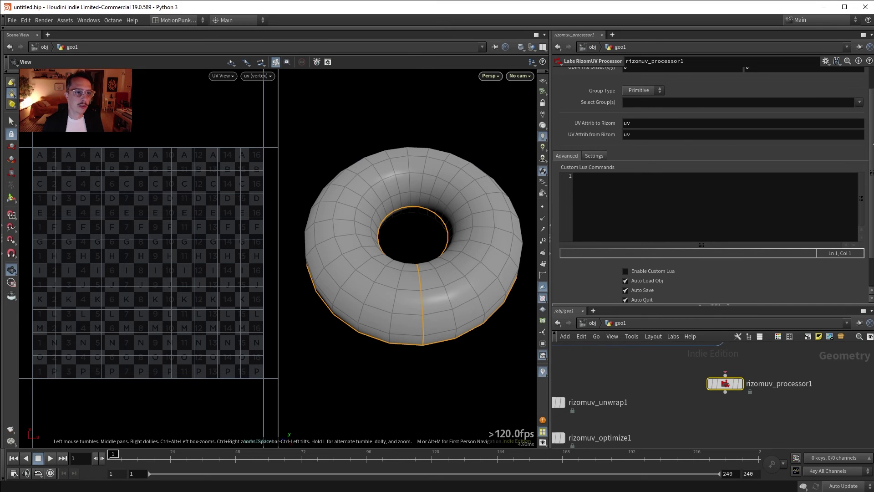
- Bring up the RizomUV Processor's settings that hold the Rizom Location and Temp Obj Location paths
scroll(801, 147, "up", 2)
scroll(801, 148, "down", 5)
scroll(801, 148, "up", 3)
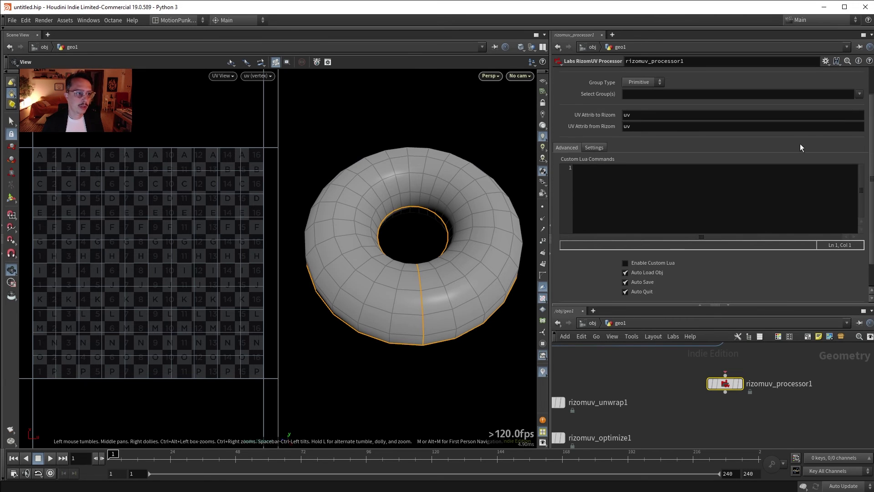
left_click(597, 148)
scroll(760, 78, "up", 3)
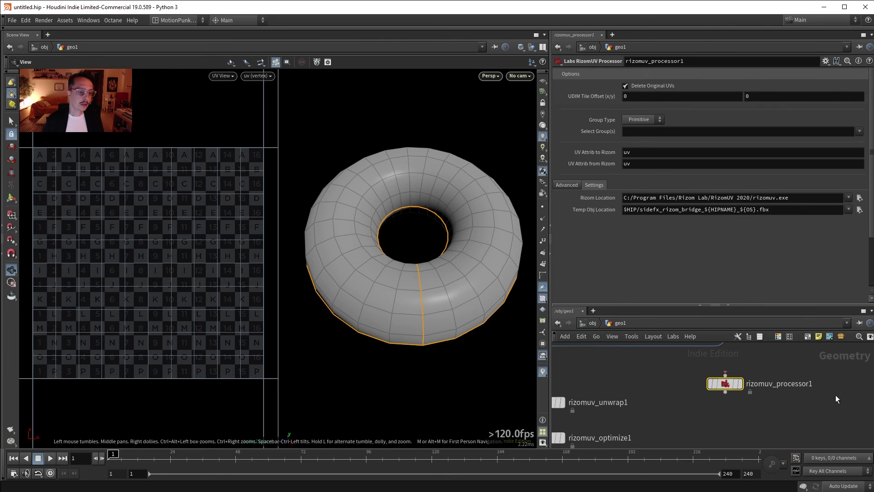
- Connect the torus node's output to the RizomUV Processor and make the processor the displayed node
scroll(801, 367, "up", 2)
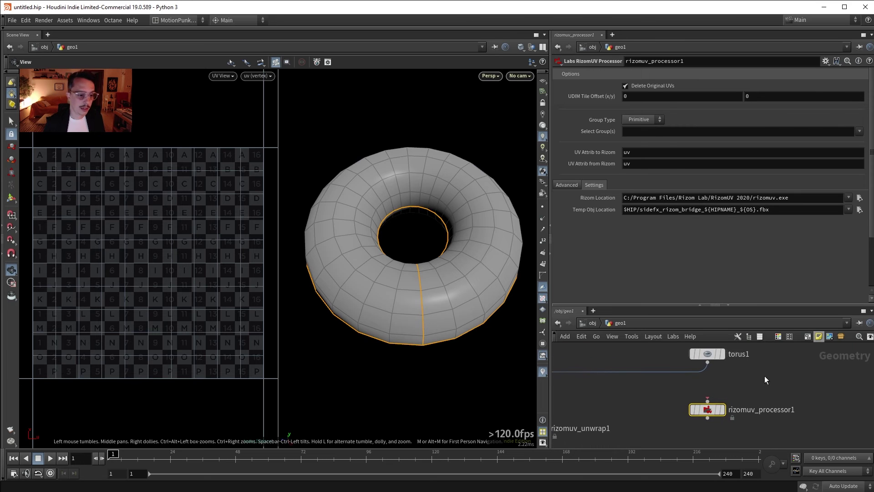
left_click_drag(708, 363, 743, 411)
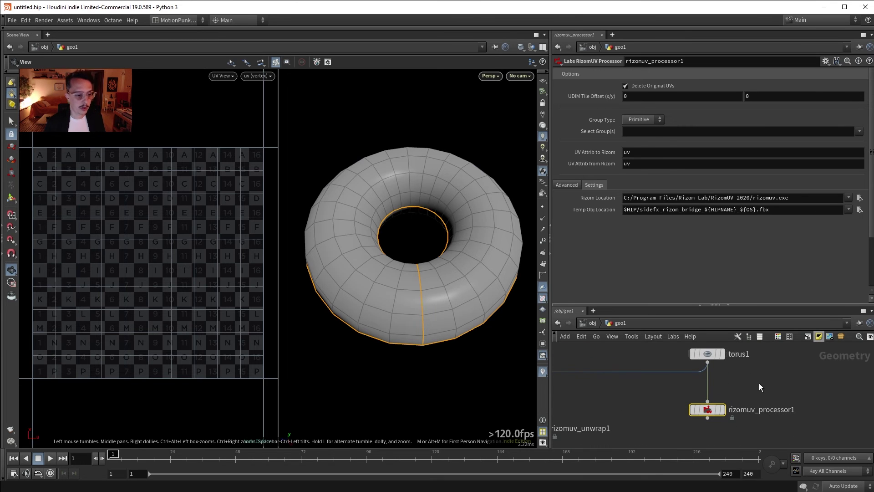
middle_click_drag(795, 391, 788, 398)
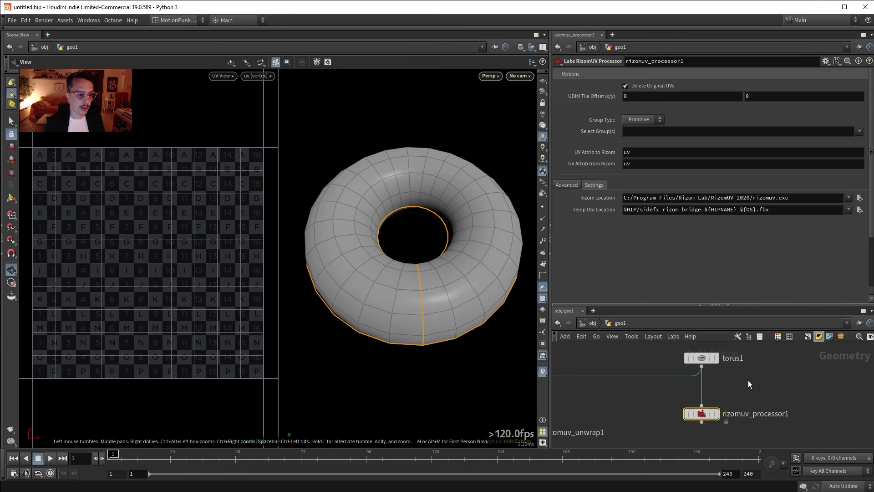
middle_click_drag(764, 390, 763, 383)
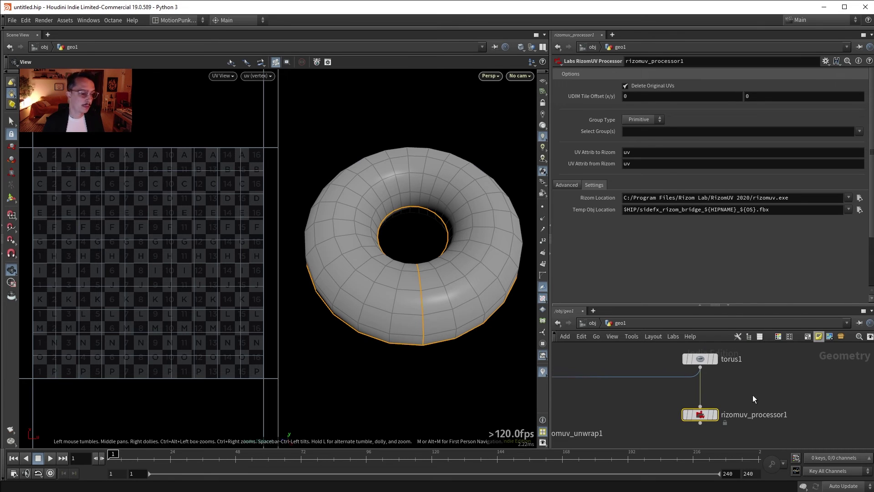
left_click(713, 414)
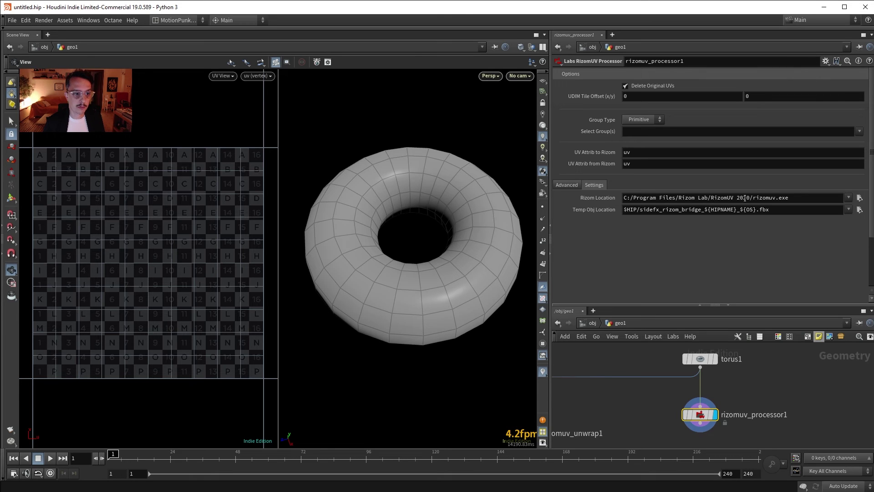
- Set the processor's Rizom Location to rizomuv.exe in C:/Program Files/Rizom Lab/RizomUV 2022.0/
left_click(860, 198)
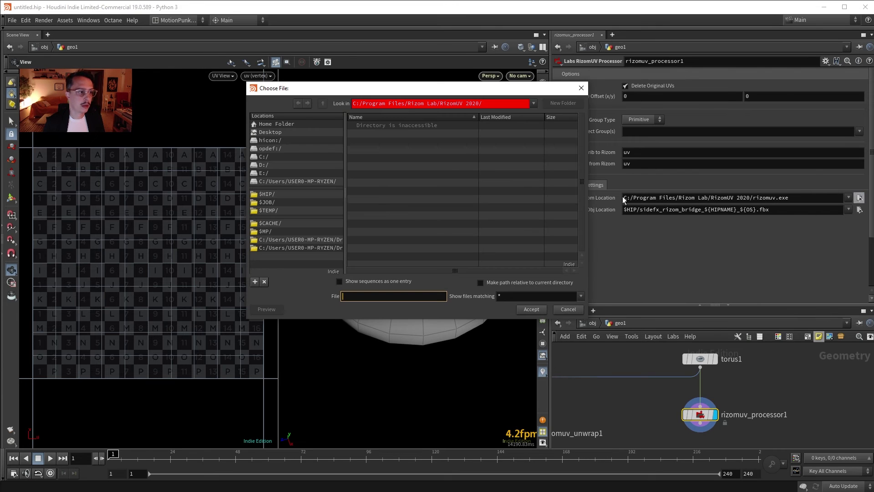
left_click(265, 157)
left_click(387, 143)
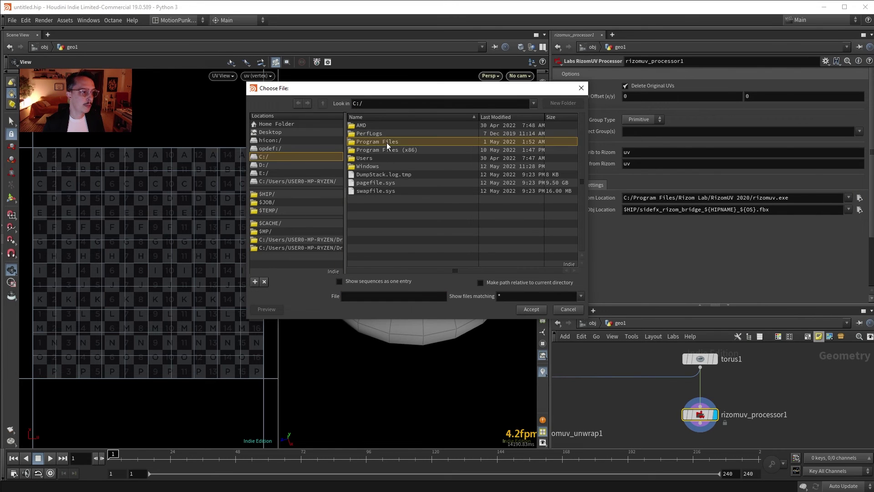
double_click(379, 141)
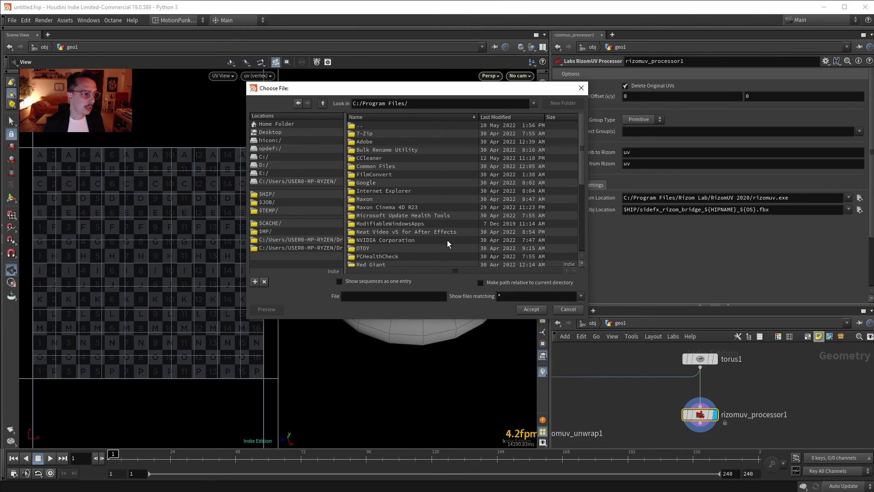
left_click_drag(580, 181, 582, 200)
double_click(381, 228)
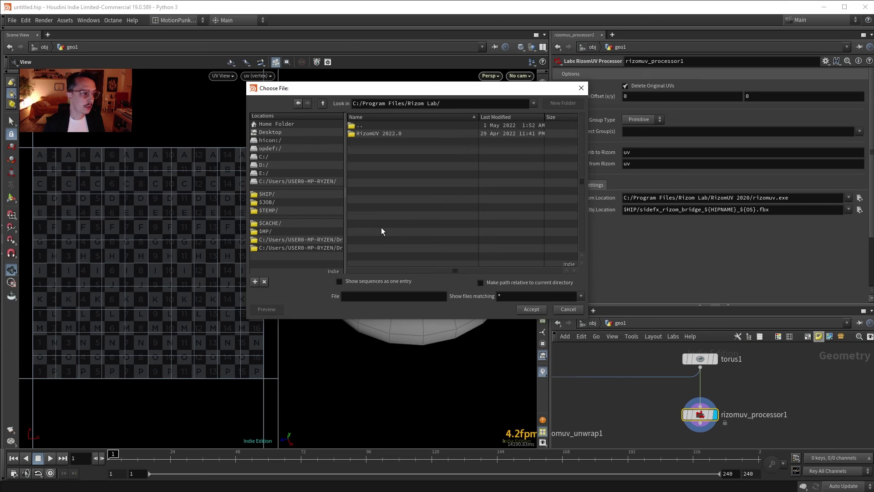
double_click(395, 133)
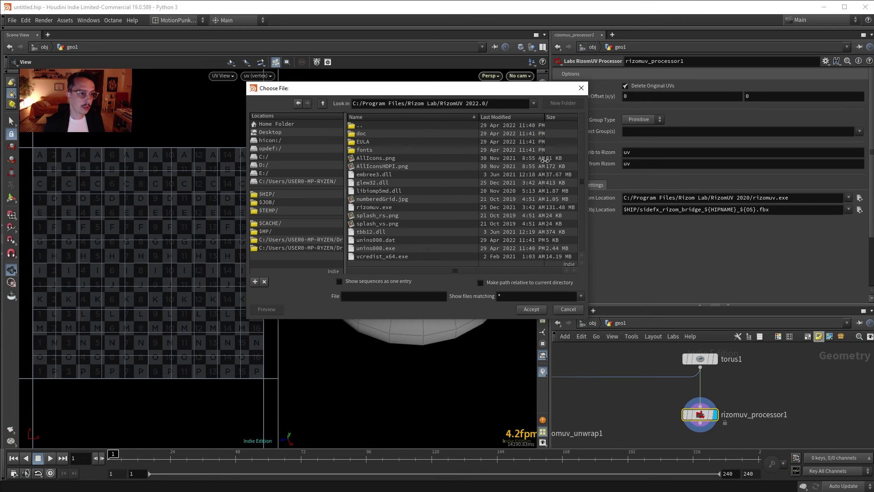
left_click(387, 210)
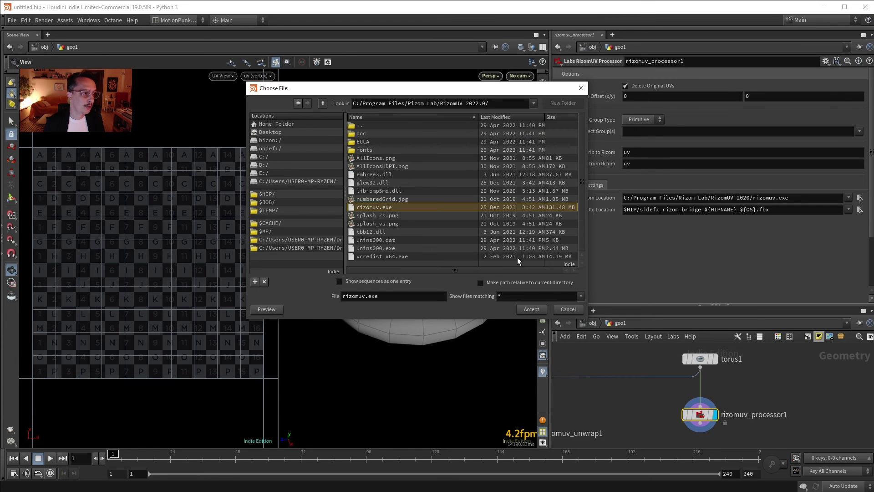
left_click(532, 309)
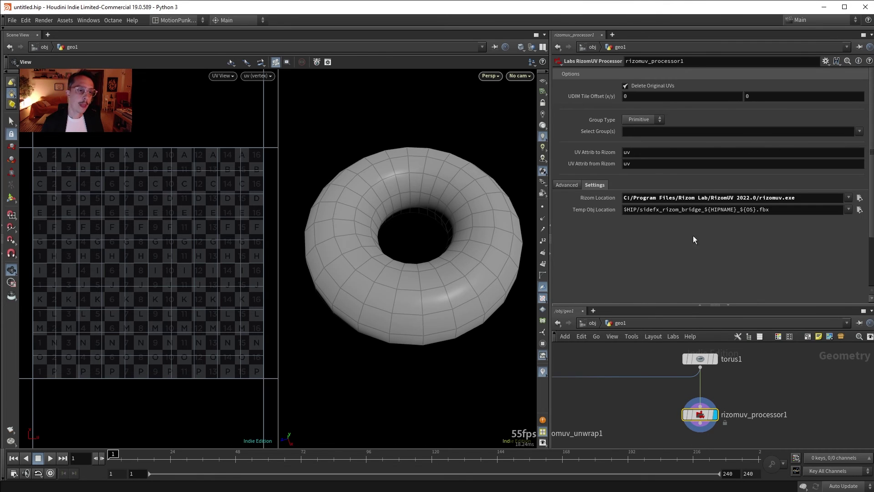
- Apply the Box_Unwrap preset to the RizomUV Processor and check its settings and Lua commands
left_click(826, 61)
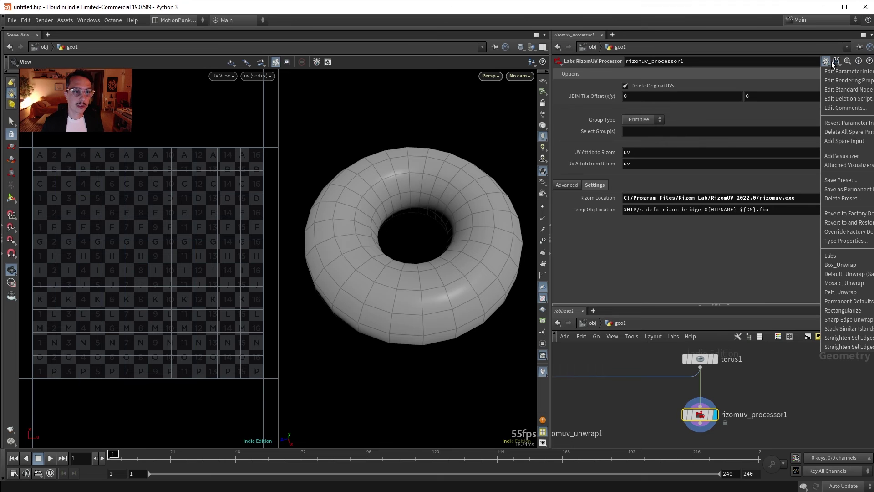
left_click(855, 266)
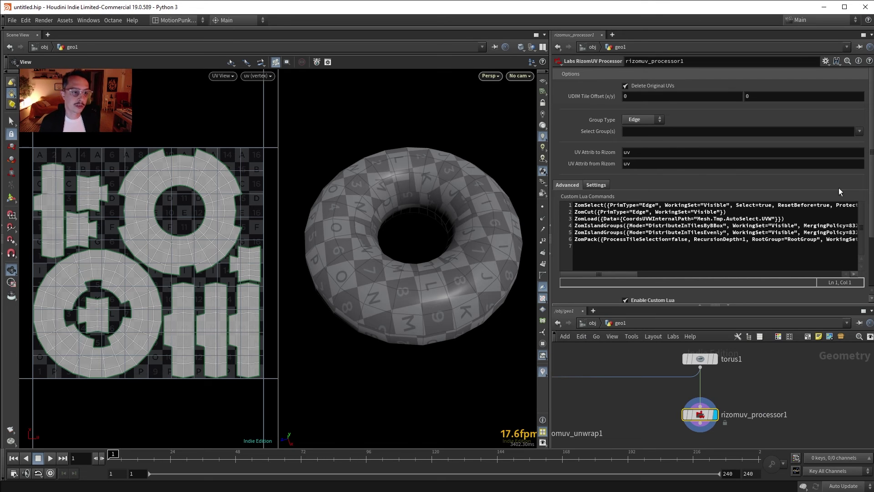
left_click(592, 185)
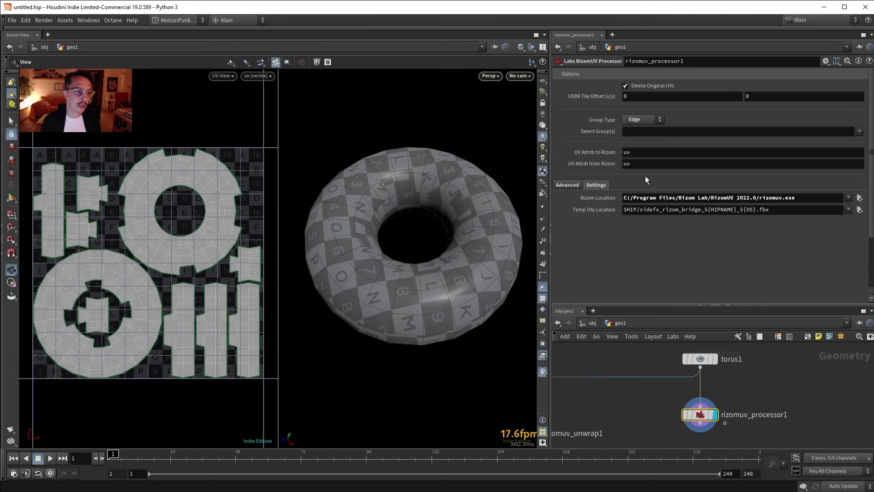
left_click(575, 184)
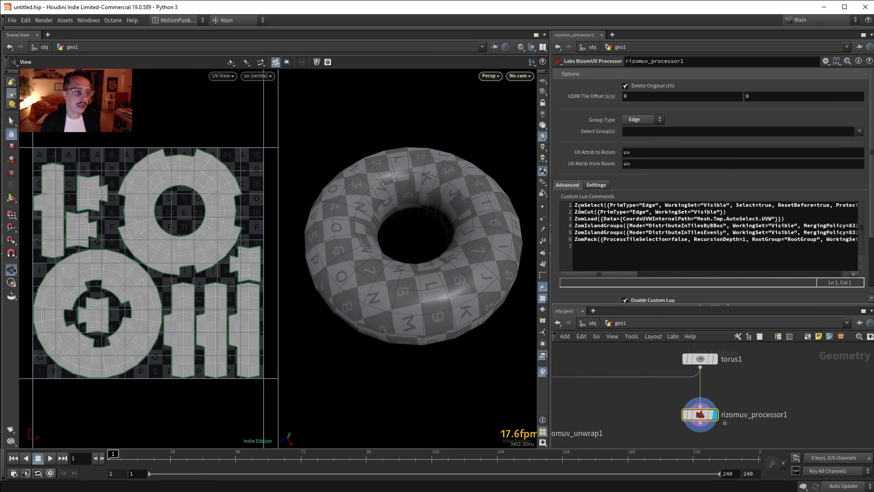
- Apply the Default_Unwrap preset to the RizomUV Processor
left_click(825, 61)
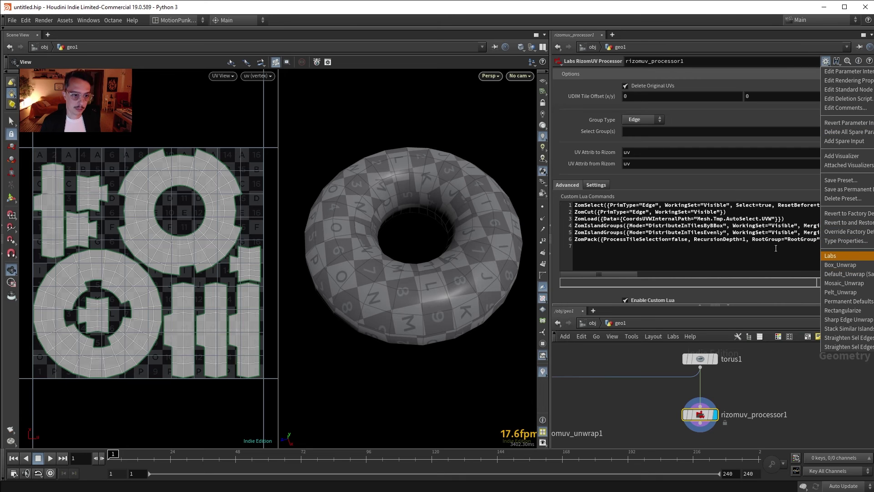
left_click(757, 181)
left_click(825, 61)
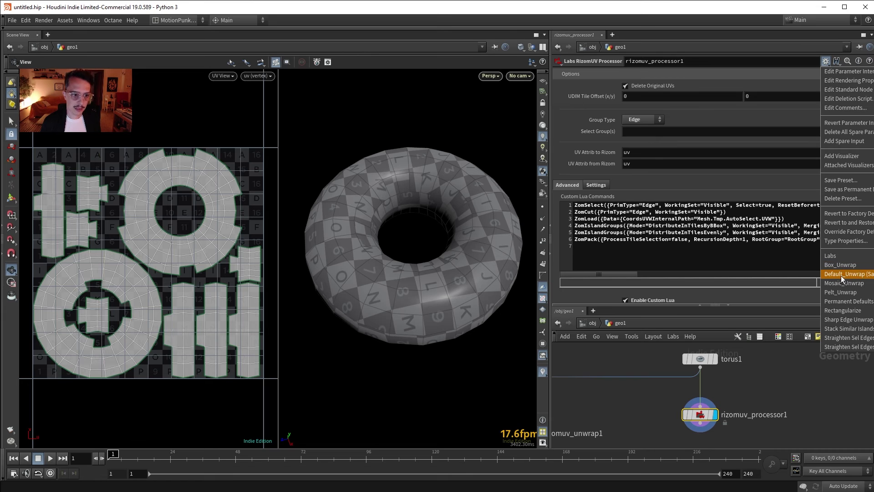
left_click(866, 277)
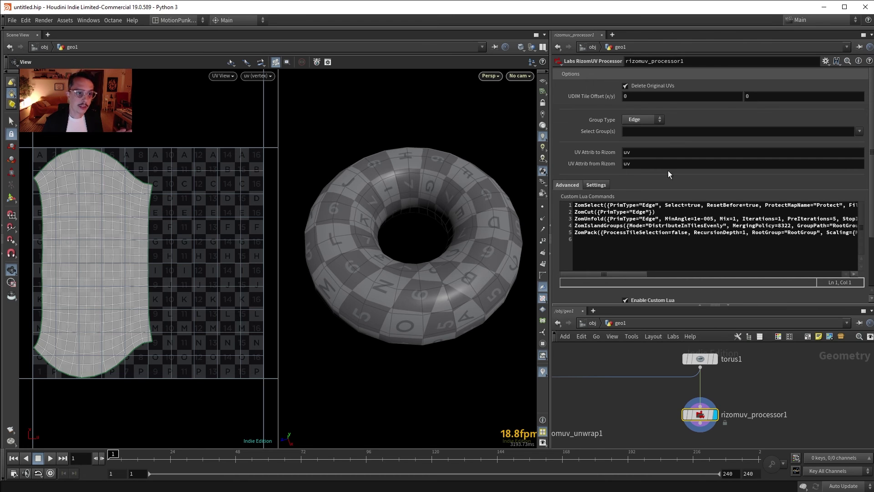
- Disable Auto Quit on the RizomUV Processor so the torus stays open in RizomUV for manual editing
scroll(668, 174, "down", 3)
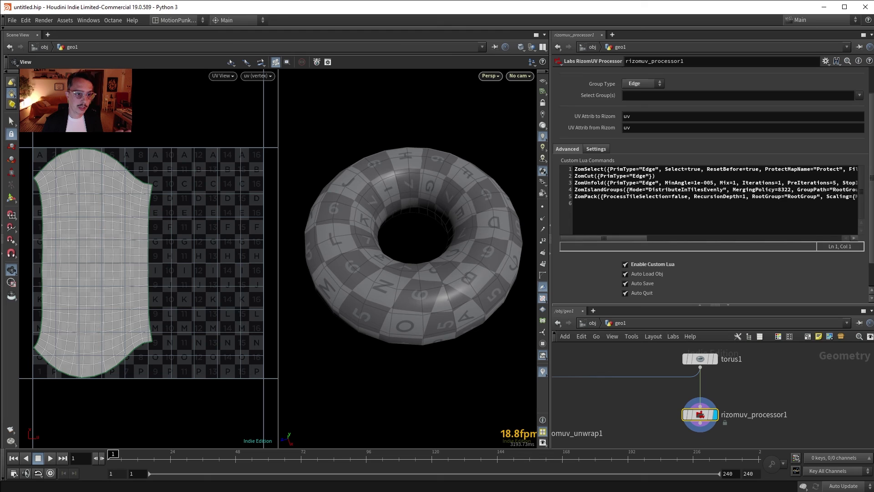
scroll(716, 225, "down", 1)
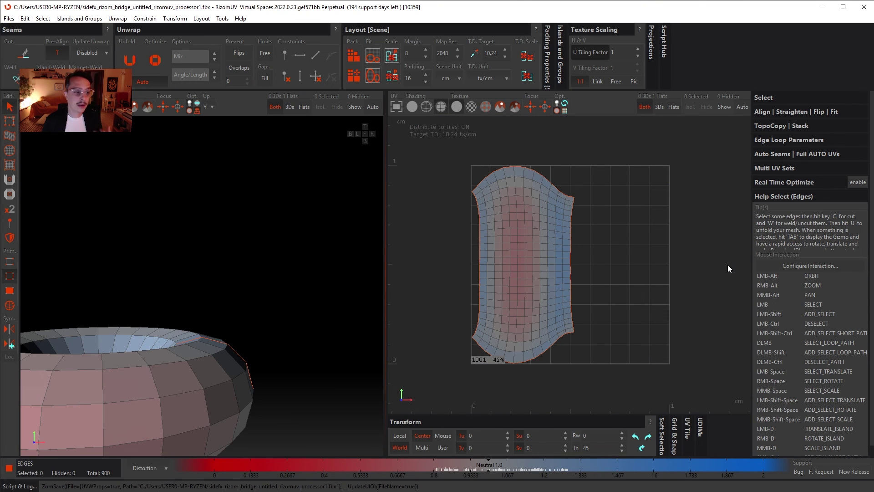
- Select all edges of the torus in RizomUV and weld them to remove the existing seams
left_click(527, 267)
double_click(527, 266)
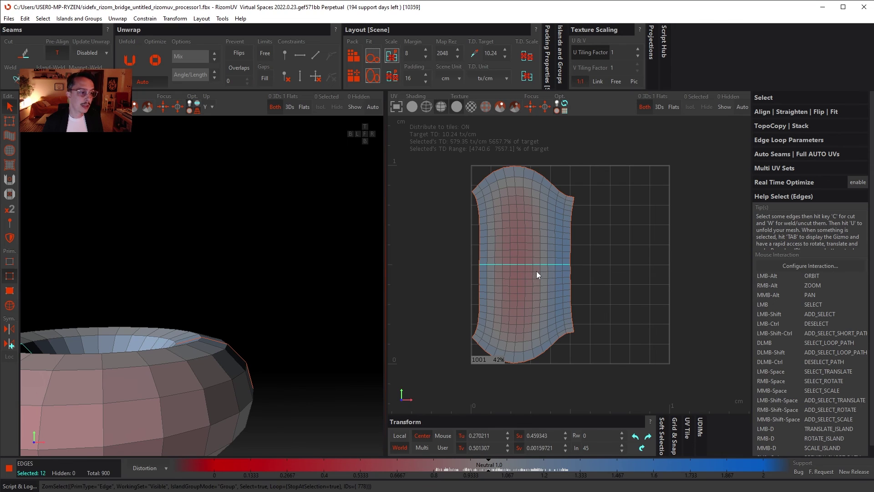
key("ctrl+a")
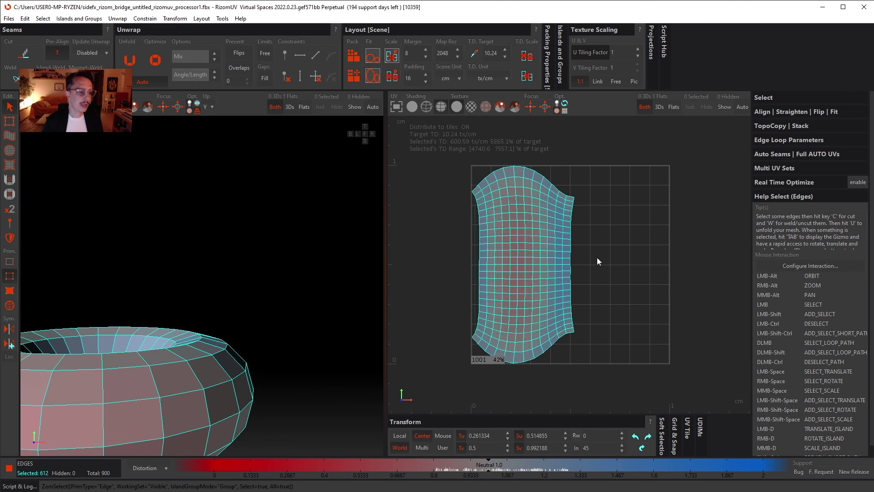
key("w")
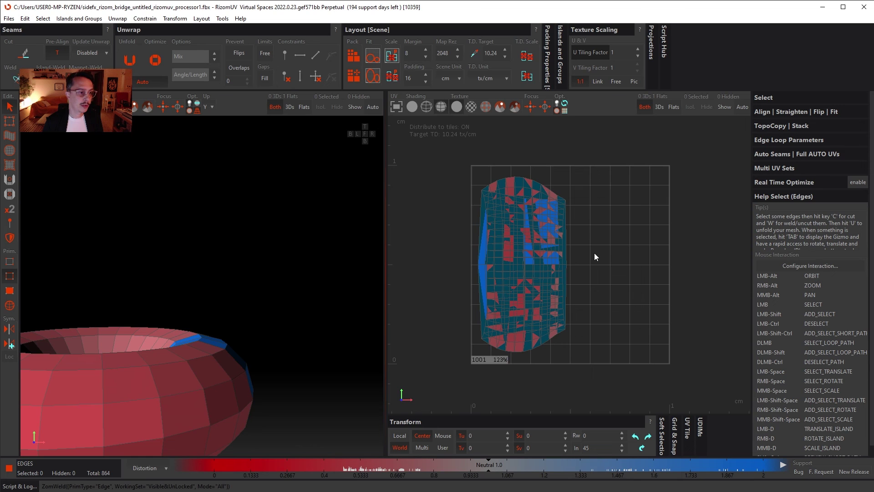
- Cut seams along the edge loops running around the outer side and the inner hole of the torus
left_click_drag(252, 350, 290, 297, "alt")
double_click(265, 309)
key("c")
left_click_drag(290, 327, 134, 206, "alt")
double_click(157, 188)
key("c")
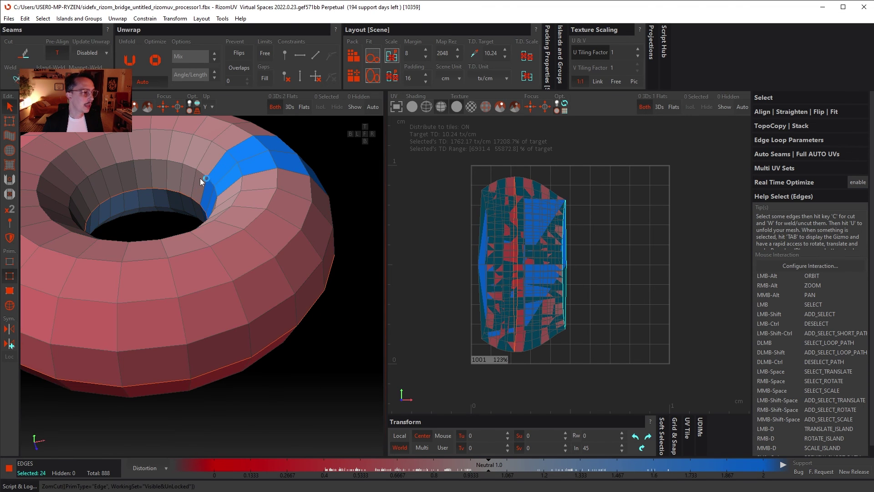
- Cut a seam along the full edge loop around the tube's cross-section, crossing both halves of the torus
double_click(207, 154)
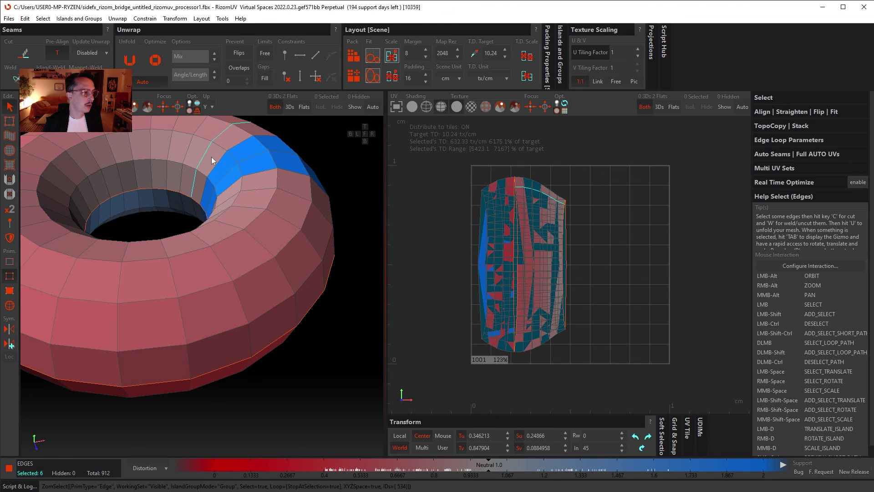
mouse_move(201, 208)
left_mouse_down("alt")
mouse_move(238, 207)
mouse_move(190, 209)
left_mouse_up("alt")
double_click(190, 209, "shift")
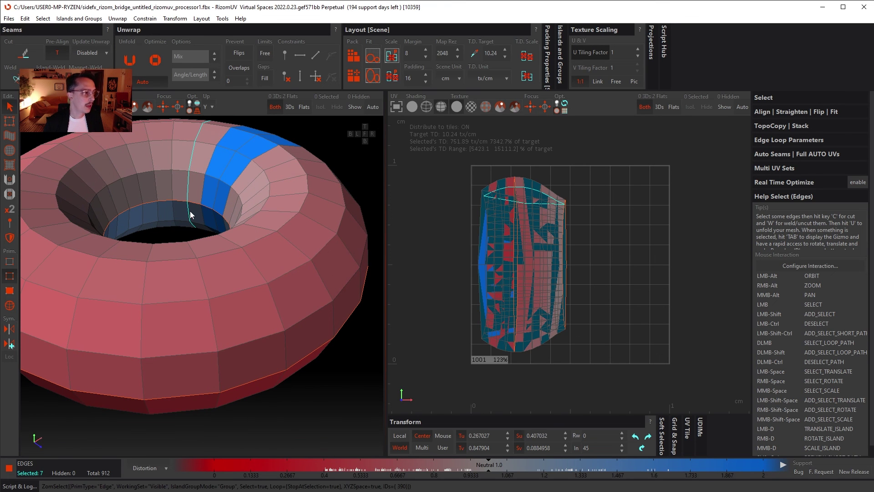
key("c")
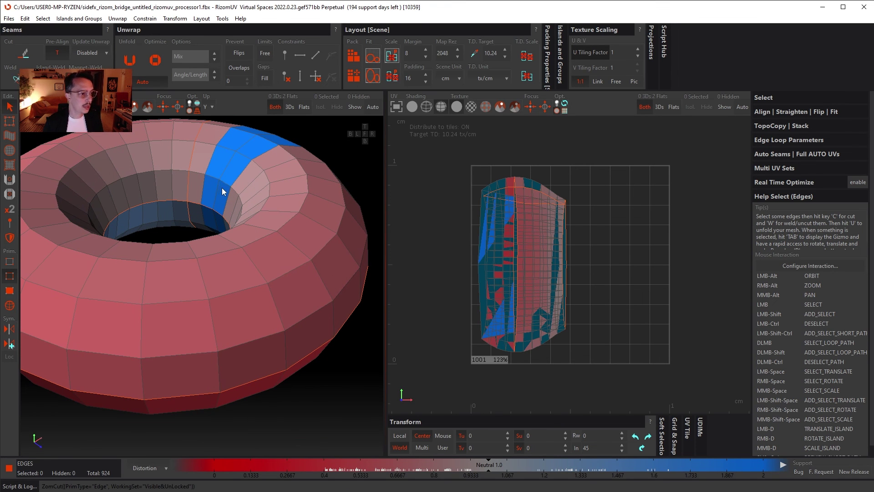
- Clear the selection, unfold both torus islands and pack them inside the UV tile
left_click(567, 201)
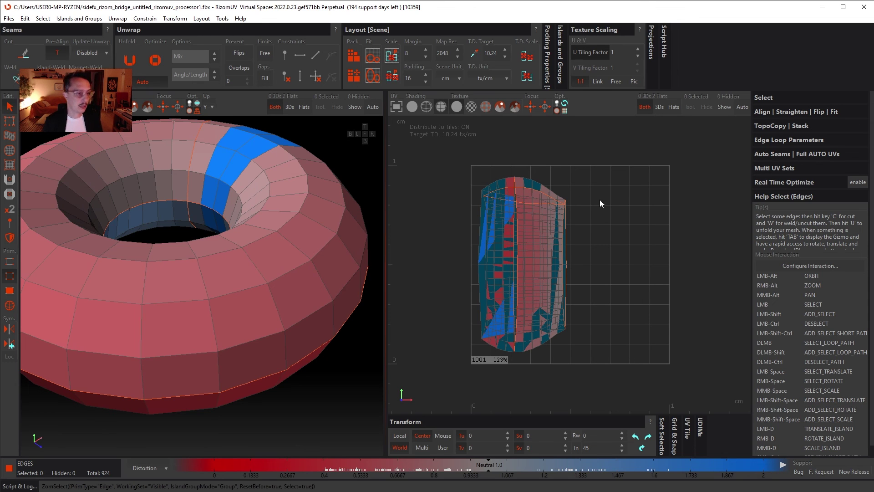
key("u")
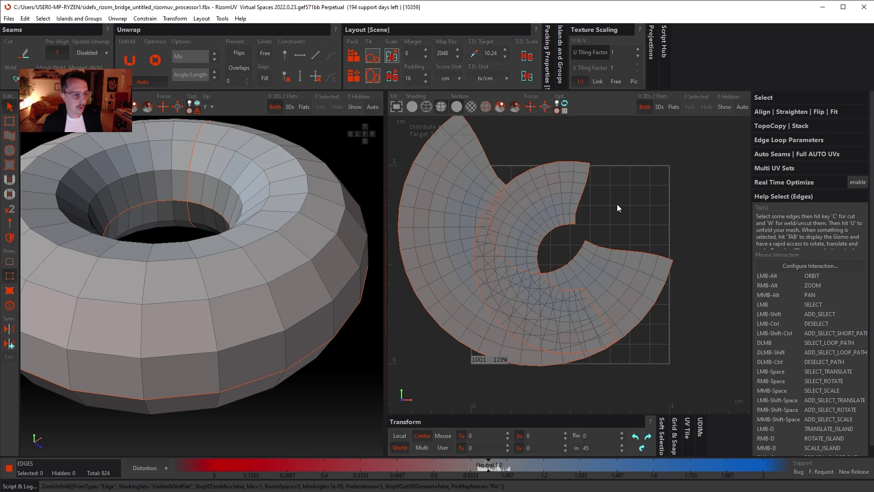
key("p")
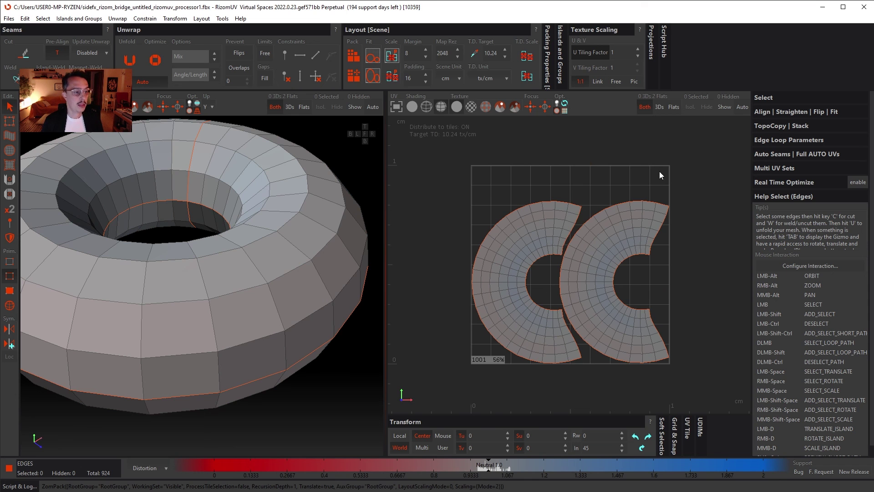
- Close RizomUV and return to Houdini with the manually unwrapped UVs on the processor node
left_click(863, 7)
left_click(421, 251)
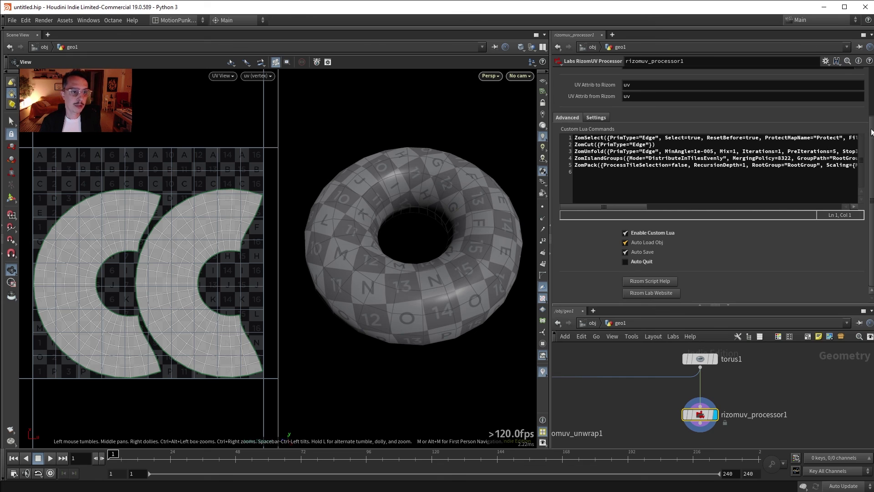
- Delete the existing processor node and wire a new Labs RizomUV Processor node to the torus1 output
left_click(825, 60)
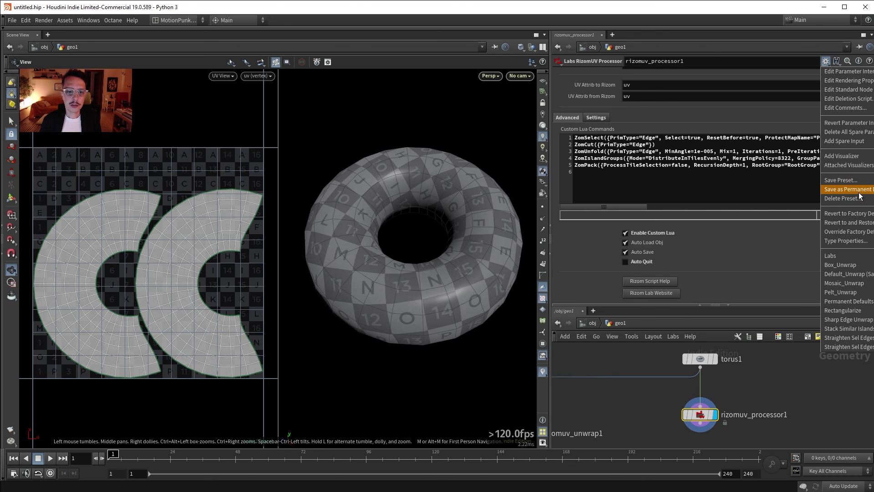
left_click(766, 388)
key("Delete")
left_click_drag(700, 367, 719, 399)
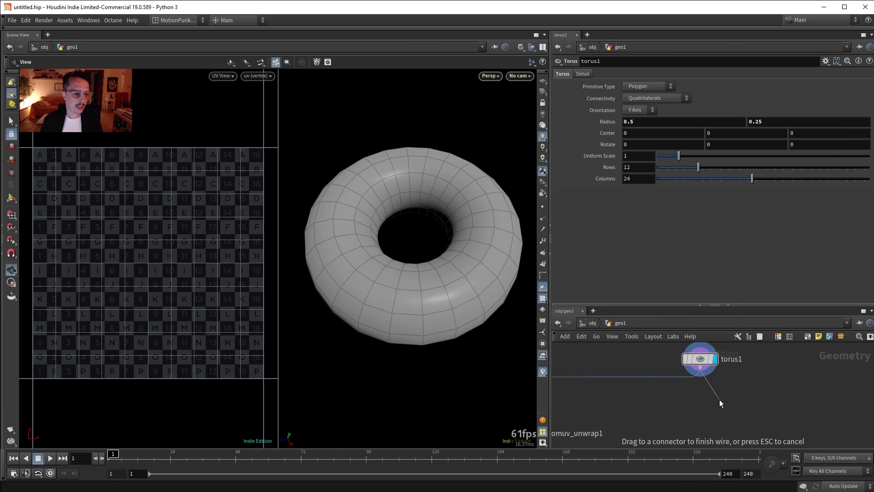
key("Tab")
type("rizom")
key("Down")
key("Return")
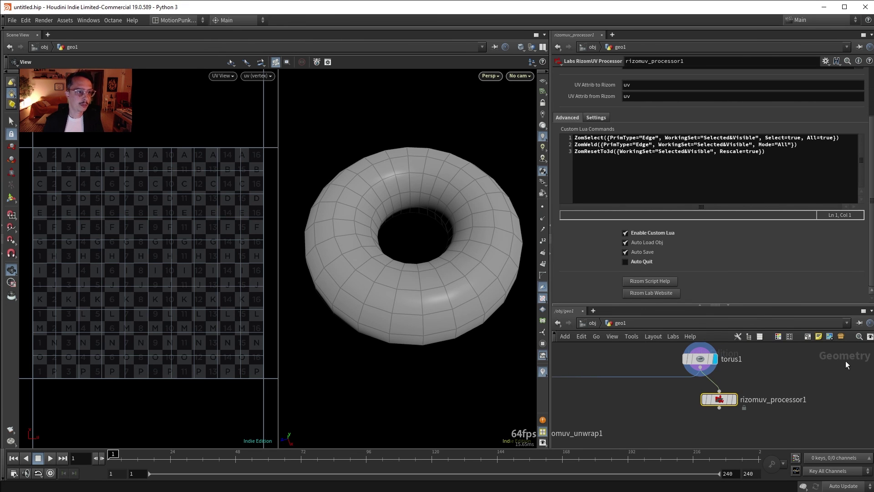
- Display the new processor node to send the torus through RizomUV with its existing Lua commands, and close RizomUV to return to Houdini
left_click(599, 119)
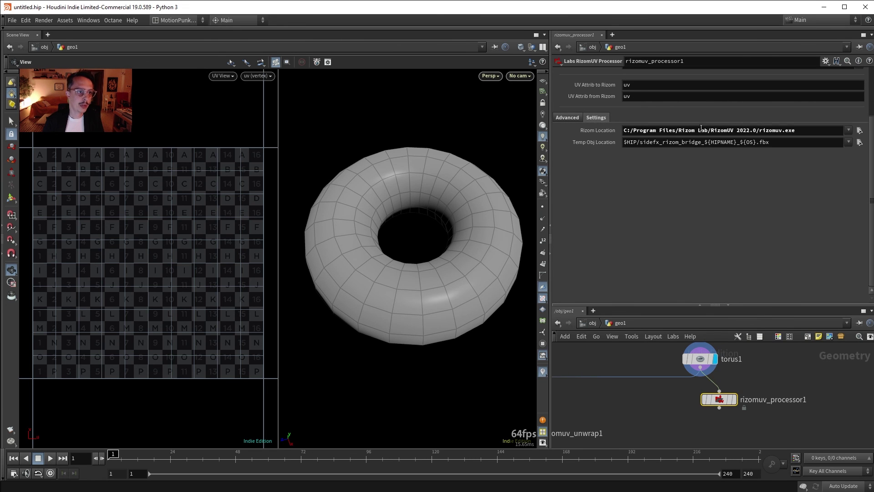
left_click(568, 117)
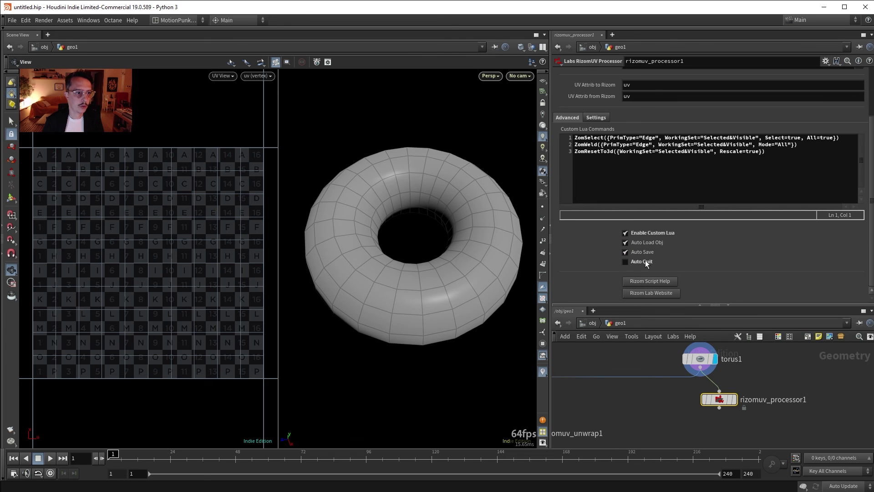
mouse_move(724, 401)
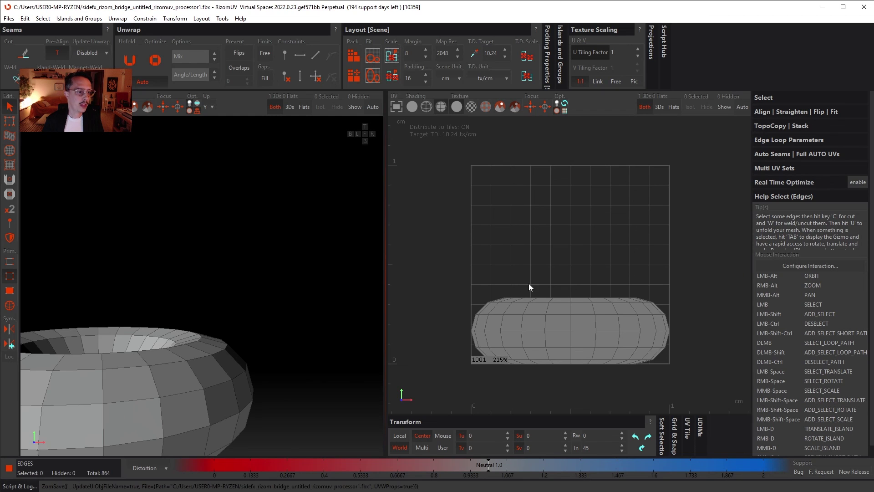
left_click_drag(238, 321, 204, 300, "alt")
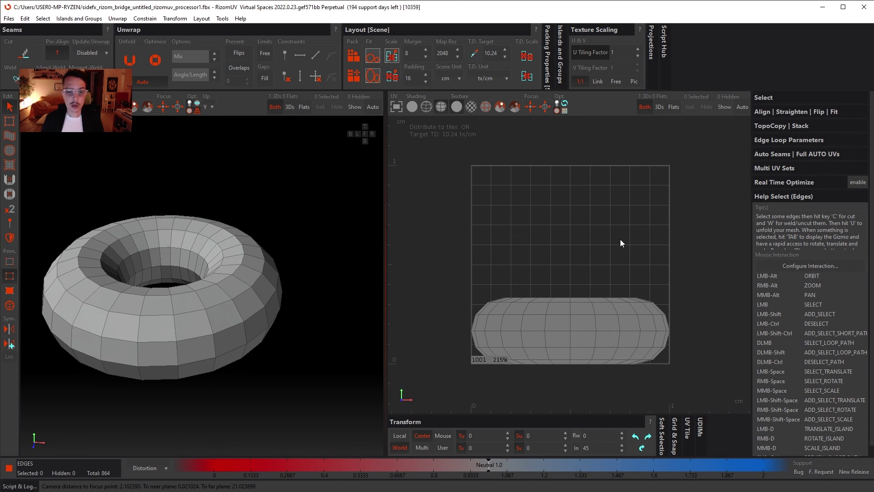
left_click(864, 7)
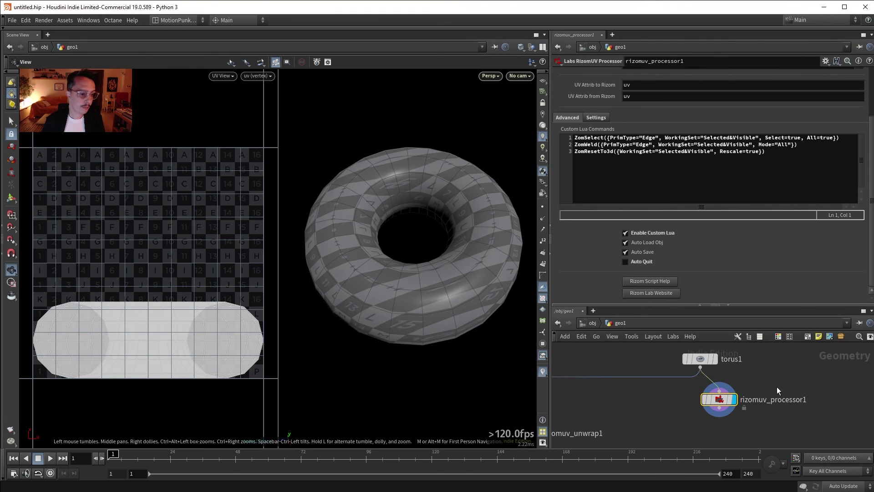